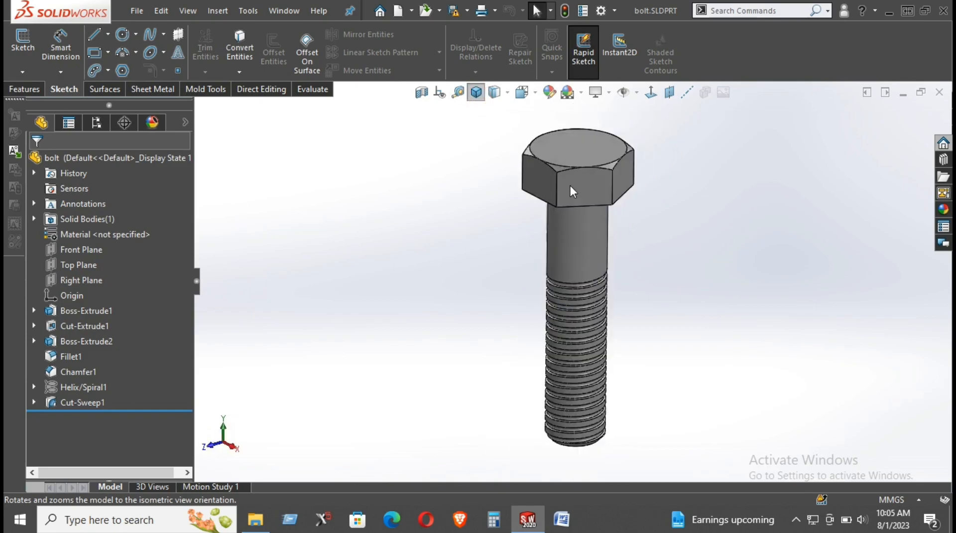
# Show the bolt in isometric view and change the scene to a plain white background
pyautogui.scroll(-4, 591, 182)
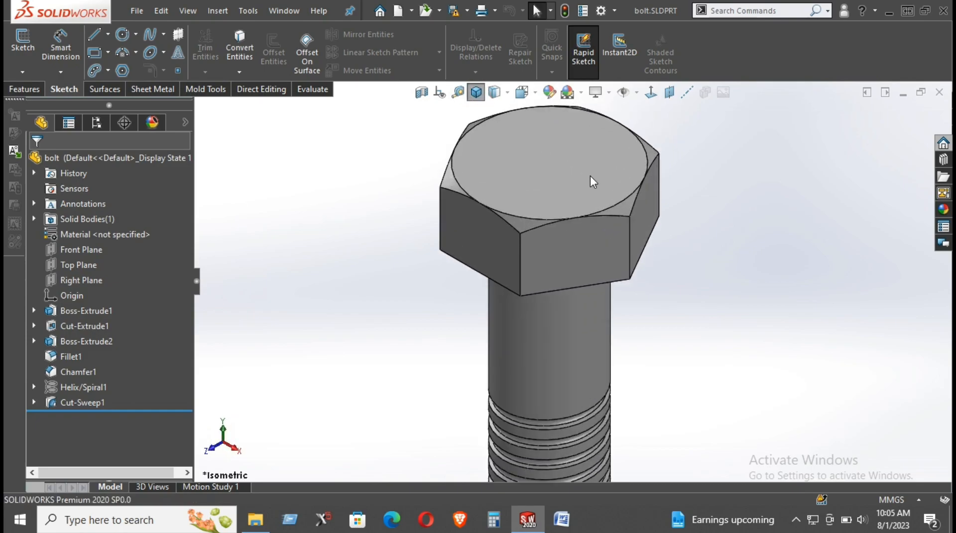
pyautogui.click(477, 95)
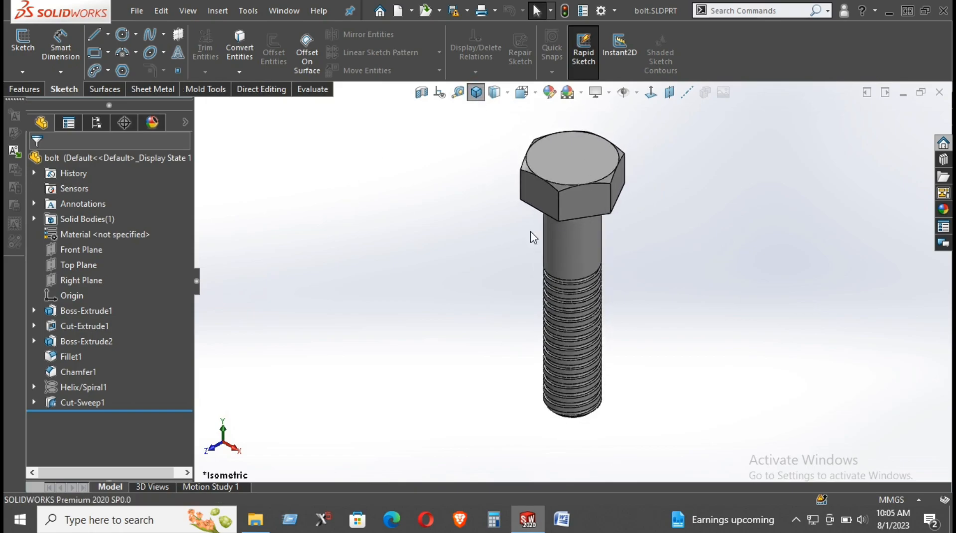
pyautogui.click(580, 93)
pyautogui.click(594, 128)
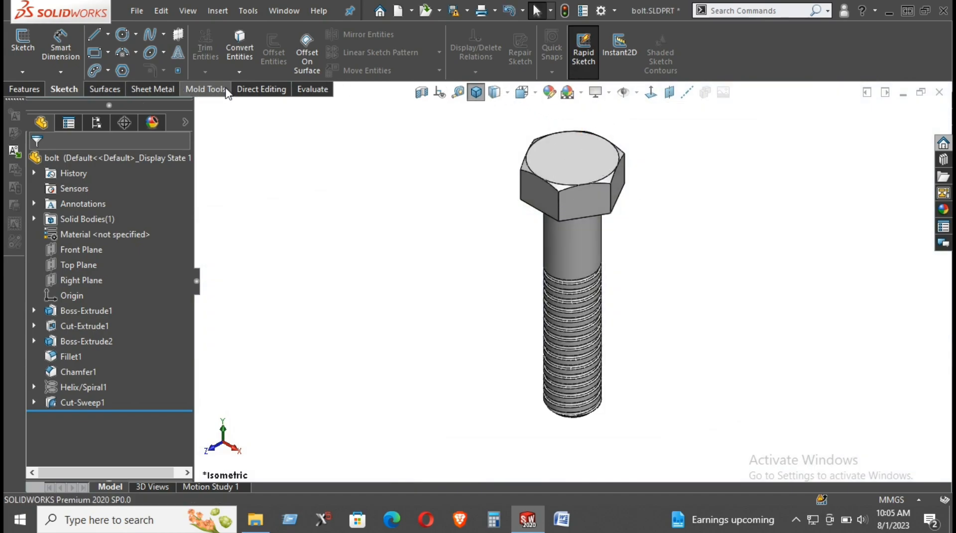
# Rotate the bolt body 275° about the X axis with Move/Copy Bodies
pyautogui.click(246, 90)
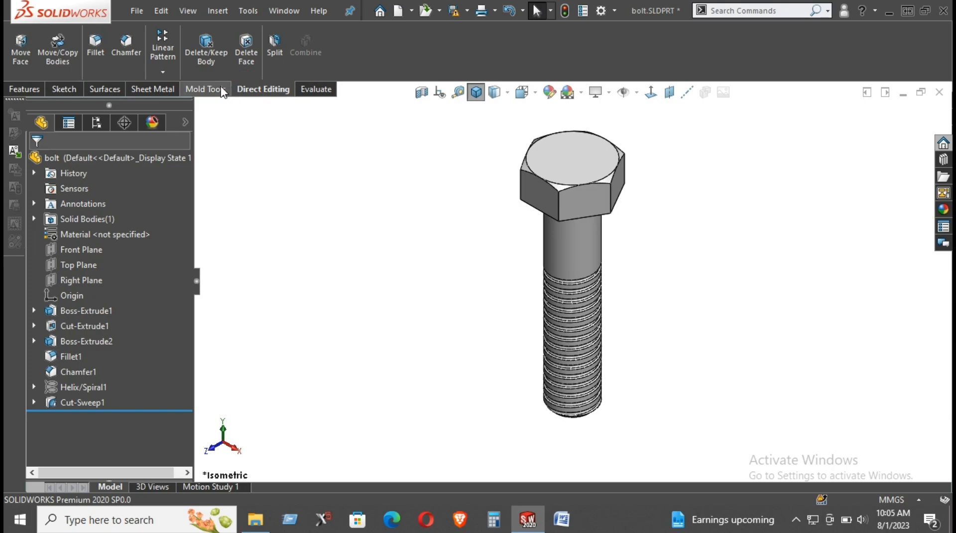
pyautogui.click(221, 91)
pyautogui.click(284, 88)
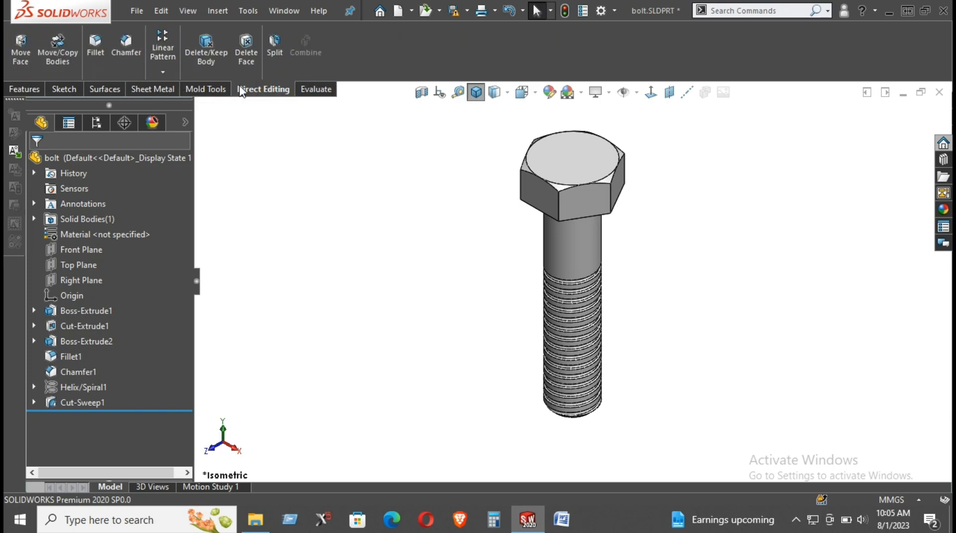
pyautogui.click(58, 59)
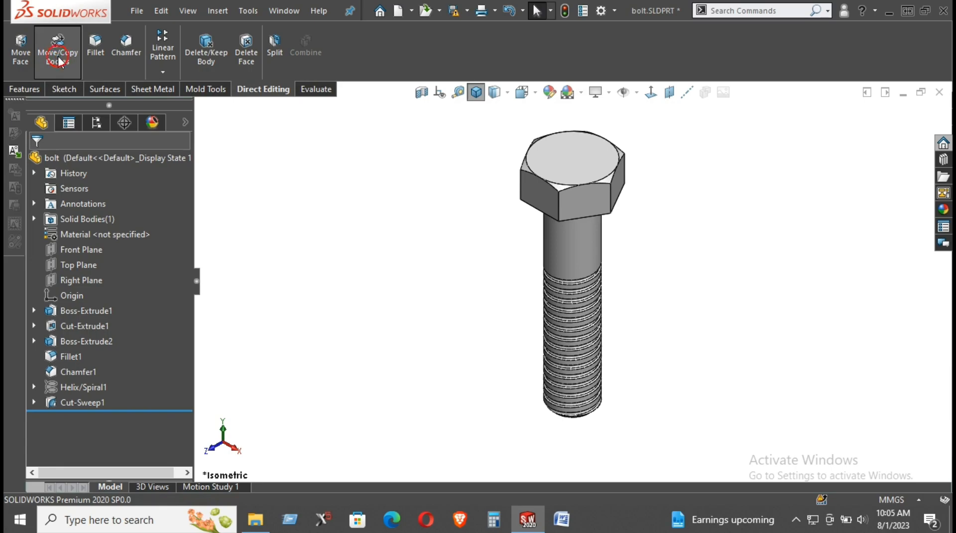
pyautogui.click(579, 239)
pyautogui.moveTo(540, 252); pyautogui.dragTo(623, 199)
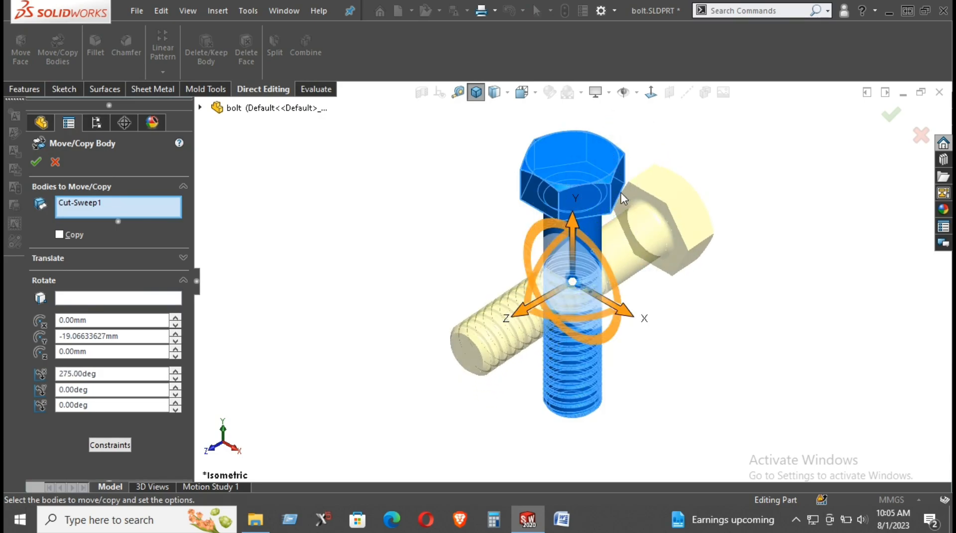
pyautogui.click(36, 162)
pyautogui.click(371, 240)
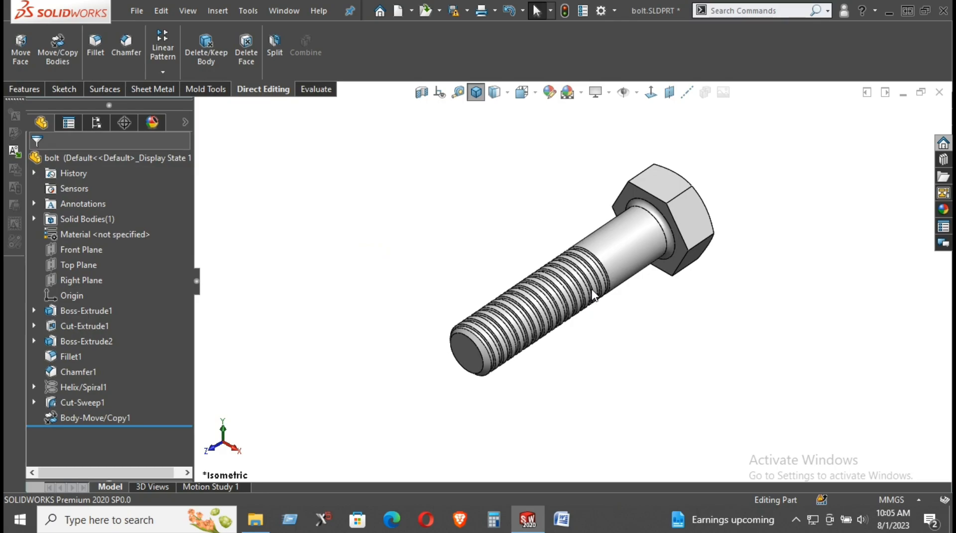
# Rotate the bolt body 291° about the Y axis with a second Move/Copy Bodies operation
pyautogui.moveTo(592, 276); pyautogui.dragTo(550, 278, button='middle')
pyautogui.click(476, 92)
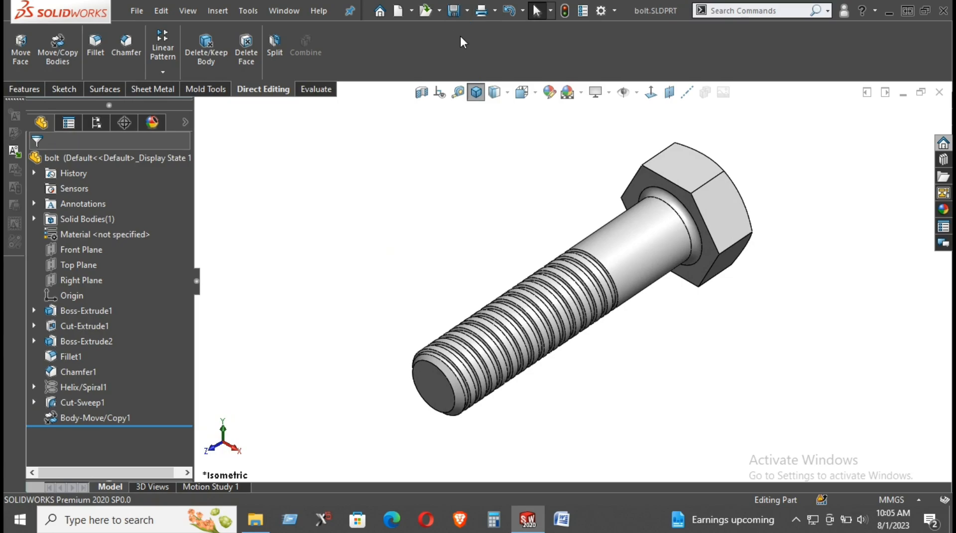
pyautogui.click(58, 49)
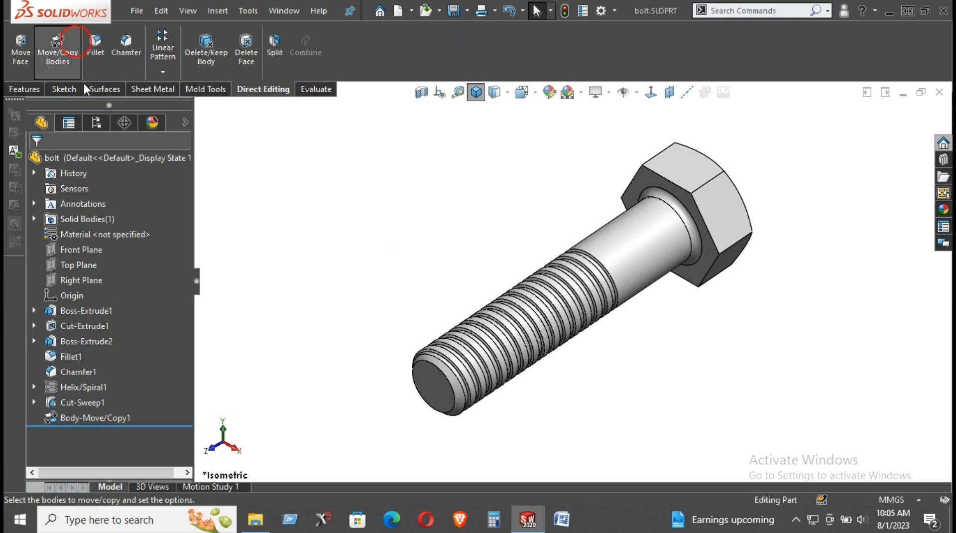
pyautogui.click(512, 331)
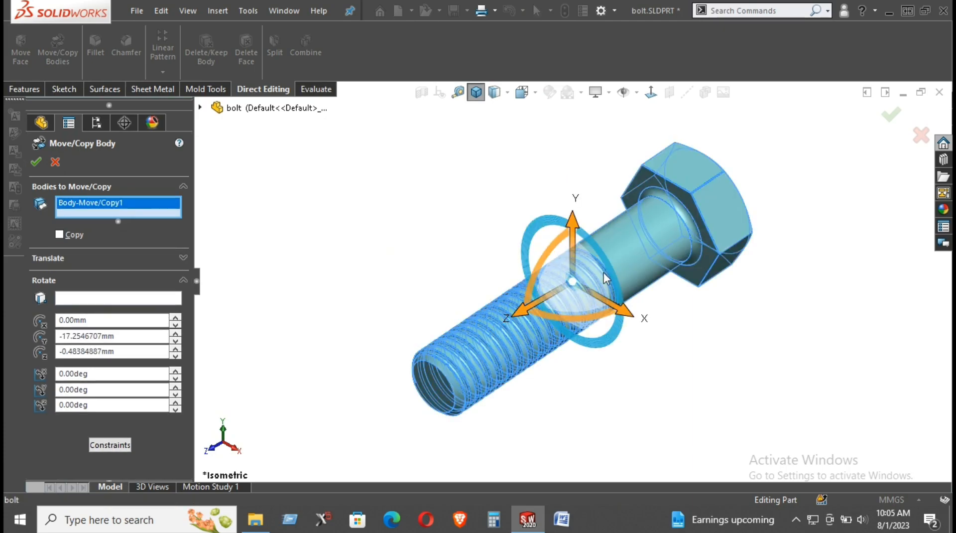
pyautogui.moveTo(589, 322); pyautogui.dragTo(498, 313)
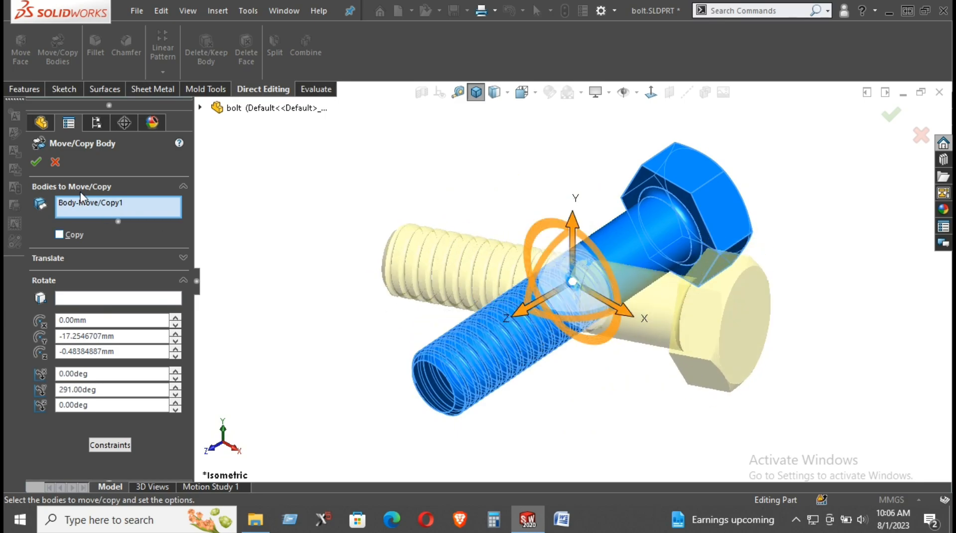
pyautogui.click(36, 162)
# Examine the reoriented bolt's head and thread from several angles and return to the isometric view
pyautogui.moveTo(468, 315); pyautogui.dragTo(448, 168, button='middle')
pyautogui.click(475, 94)
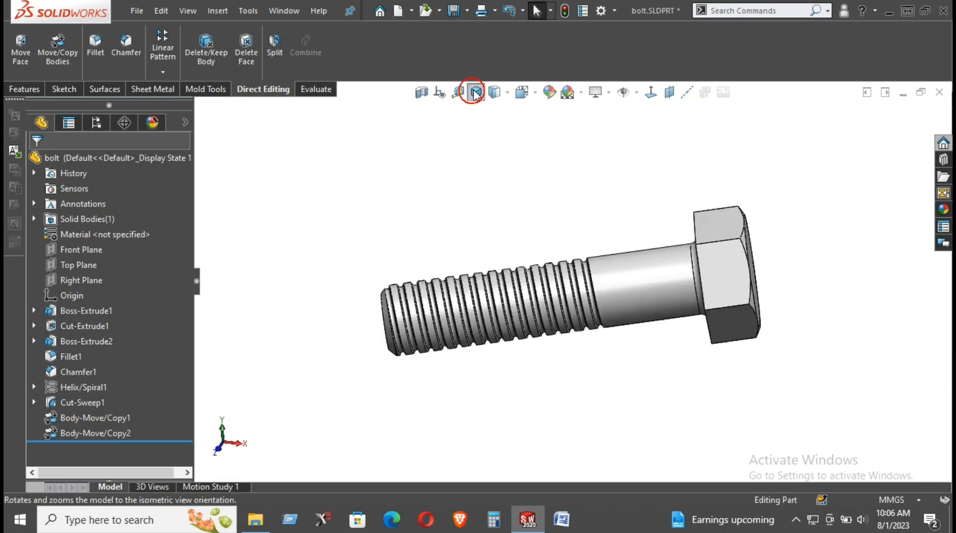
pyautogui.scroll(-4, 429, 288)
pyautogui.moveTo(444, 259); pyautogui.dragTo(481, 310, button='middle')
pyautogui.scroll(4, 482, 310)
pyautogui.moveTo(596, 296); pyautogui.dragTo(518, 209, button='middle')
pyautogui.click(478, 93)
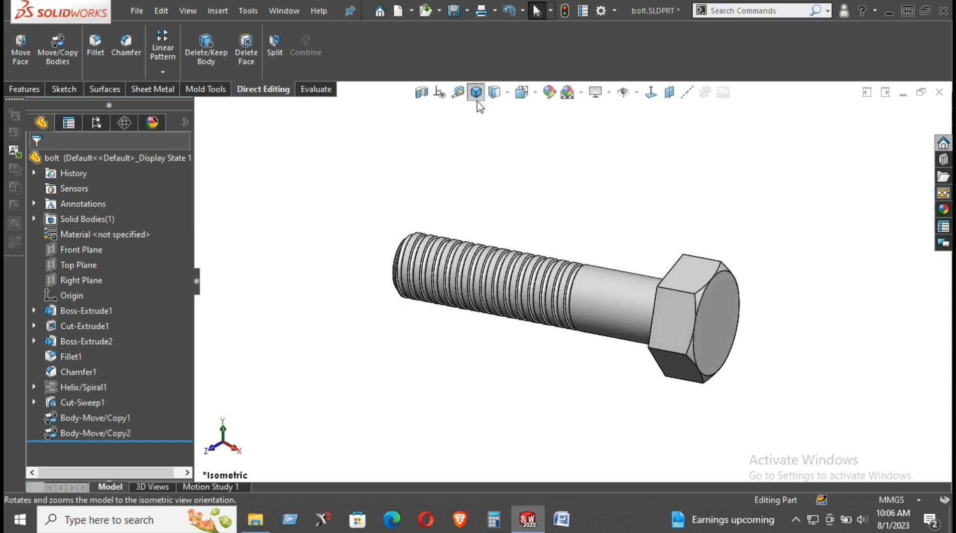
# Roll the model back to just after Boss-Extrude1 and view its hexagon sketch face-on
pyautogui.moveTo(144, 440); pyautogui.dragTo(130, 311)
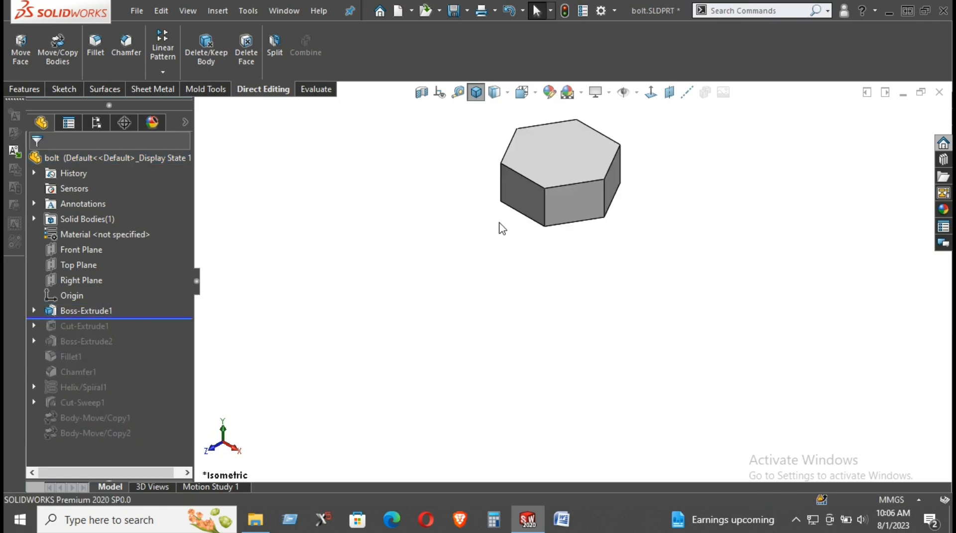
pyautogui.click(39, 311)
pyautogui.click(70, 322)
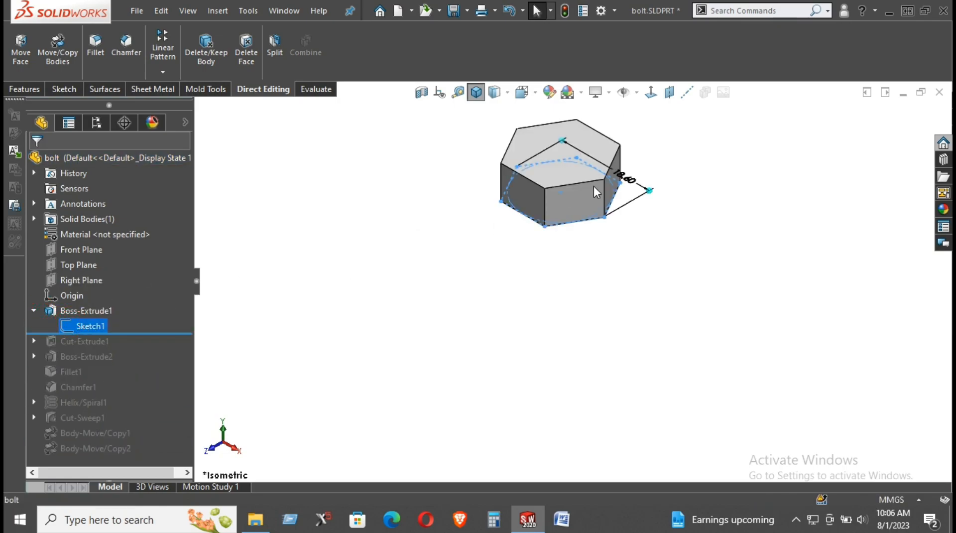
pyautogui.scroll(-2, 603, 163)
pyautogui.click(651, 91)
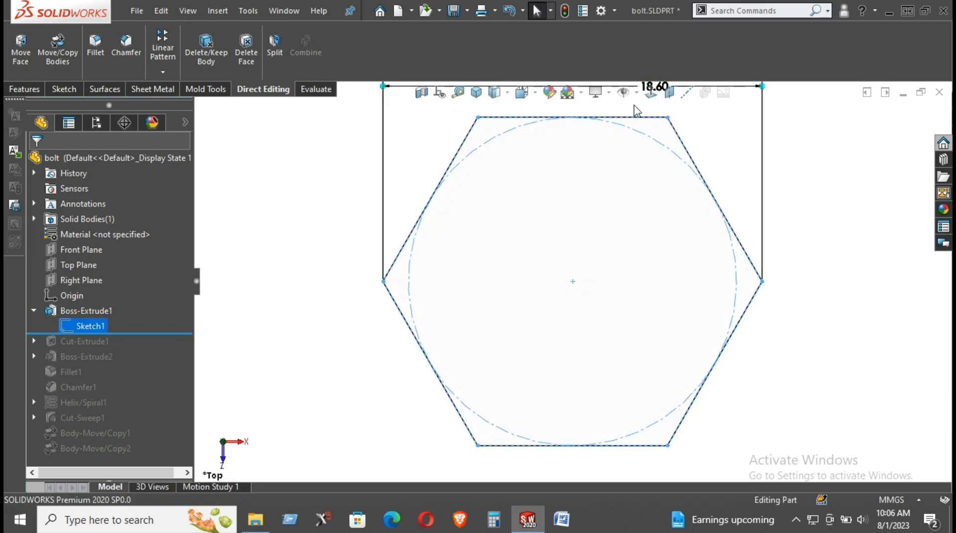
pyautogui.scroll(-2, 642, 236)
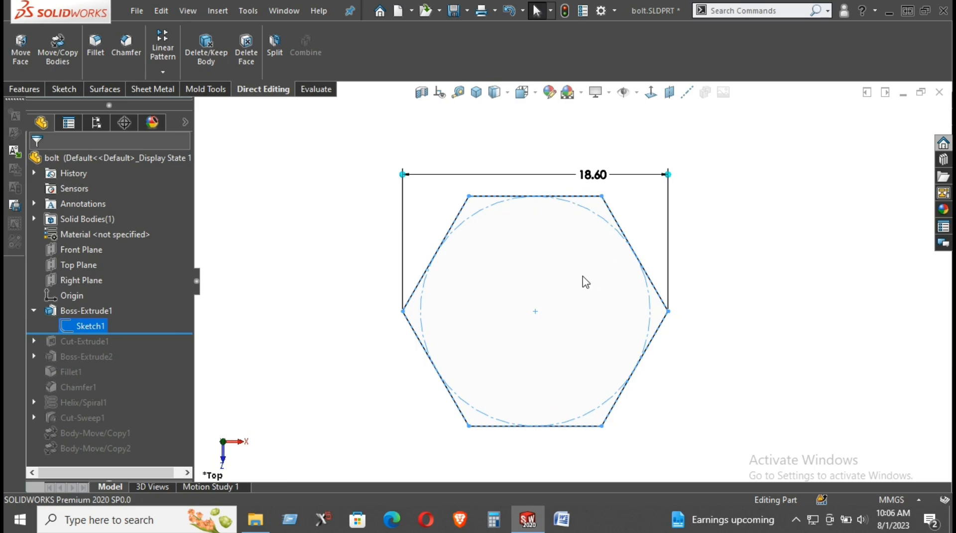
pyautogui.moveTo(583, 277); pyautogui.dragTo(569, 128, button='middle')
pyautogui.scroll(2, 558, 284)
# Display the dimensions of Boss-Extrude1 and move its height dimension outside the hexagonal body
pyautogui.click(90, 313)
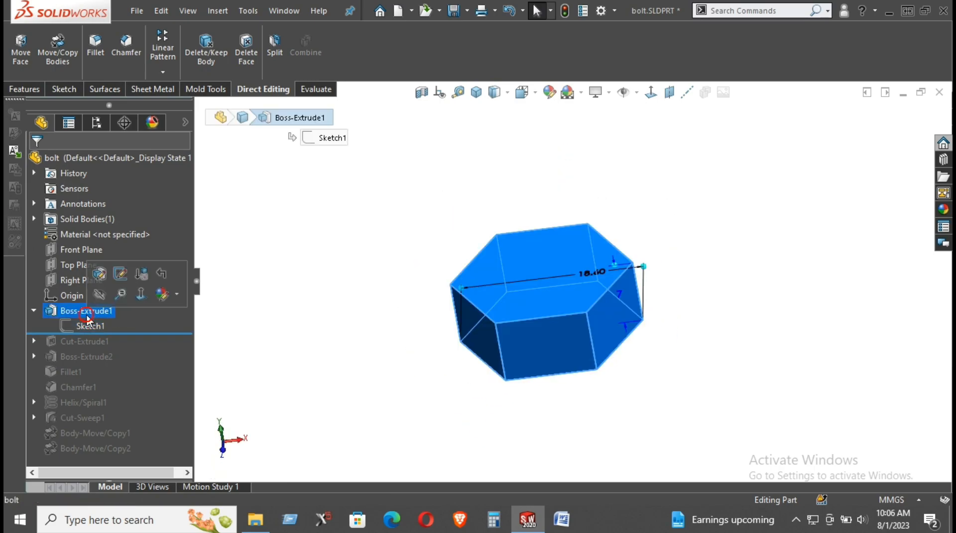
pyautogui.moveTo(472, 297); pyautogui.dragTo(557, 206, button='middle')
pyautogui.scroll(-5, 650, 306)
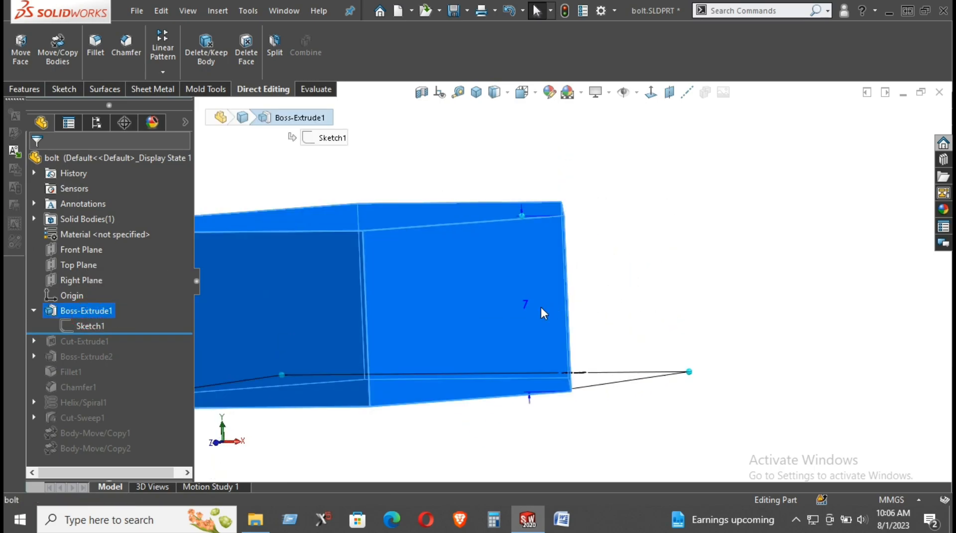
pyautogui.moveTo(525, 302); pyautogui.dragTo(654, 305)
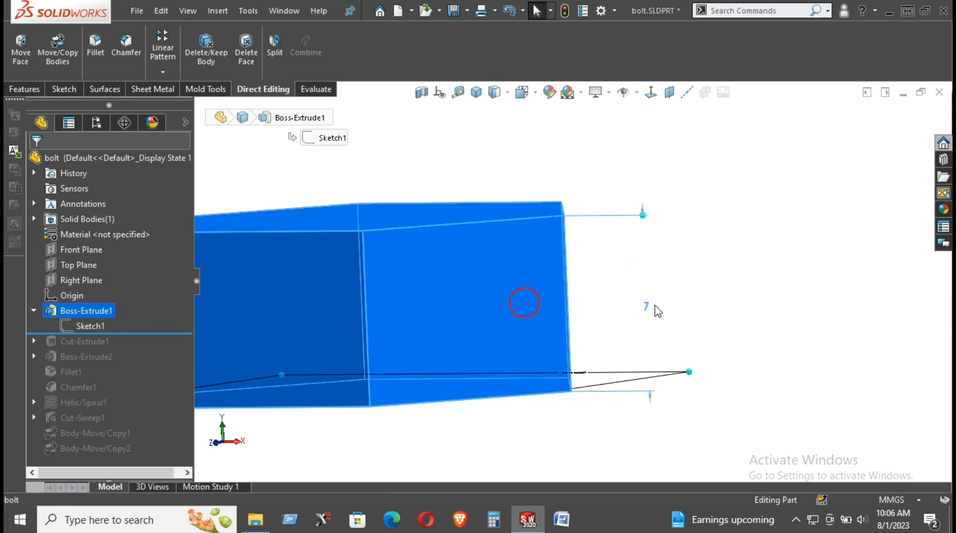
pyautogui.click(753, 306)
pyautogui.scroll(6, 691, 308)
pyautogui.moveTo(655, 311); pyautogui.dragTo(647, 327, button='middle')
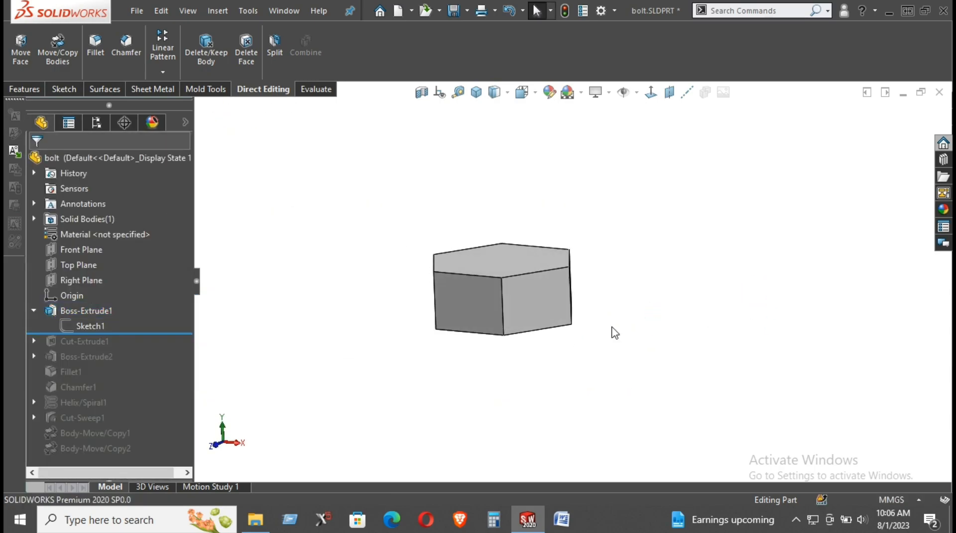
# Check the length of a vertical edge on the hexagonal head
pyautogui.click(501, 304)
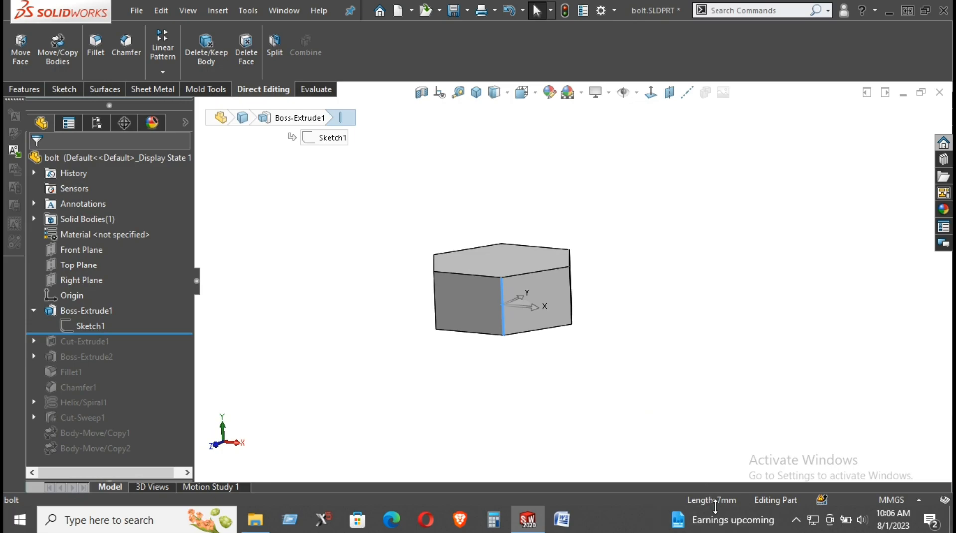
pyautogui.click(630, 350)
pyautogui.moveTo(630, 349); pyautogui.dragTo(575, 386, button='middle')
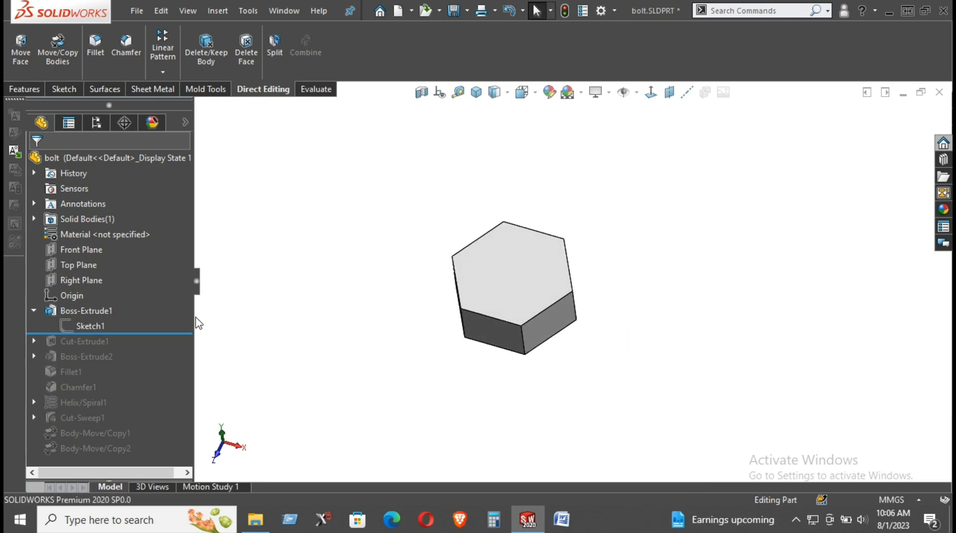
# Roll the model forward to include Cut-Extrude1 and display the cut's dimensions from the side
pyautogui.moveTo(178, 331); pyautogui.dragTo(178, 343)
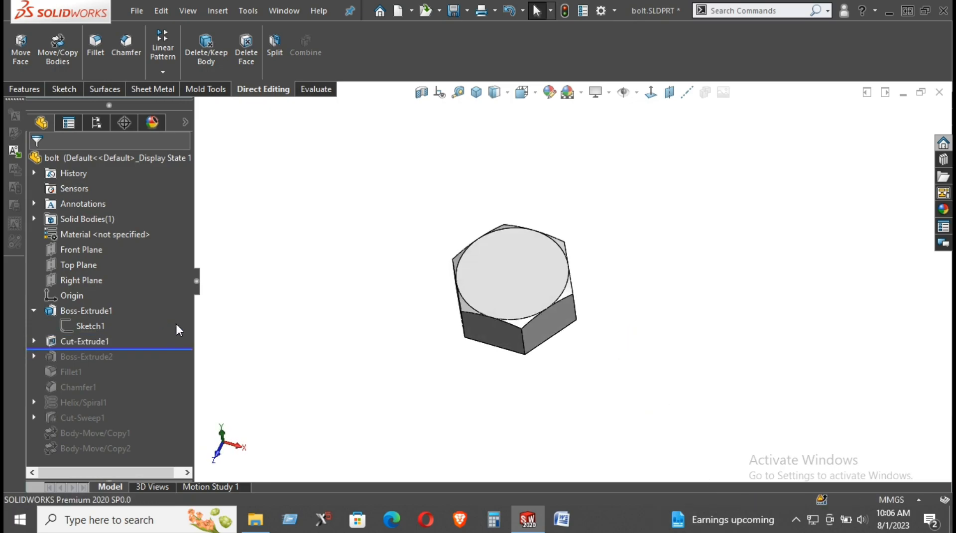
pyautogui.click(33, 340)
pyautogui.click(81, 340)
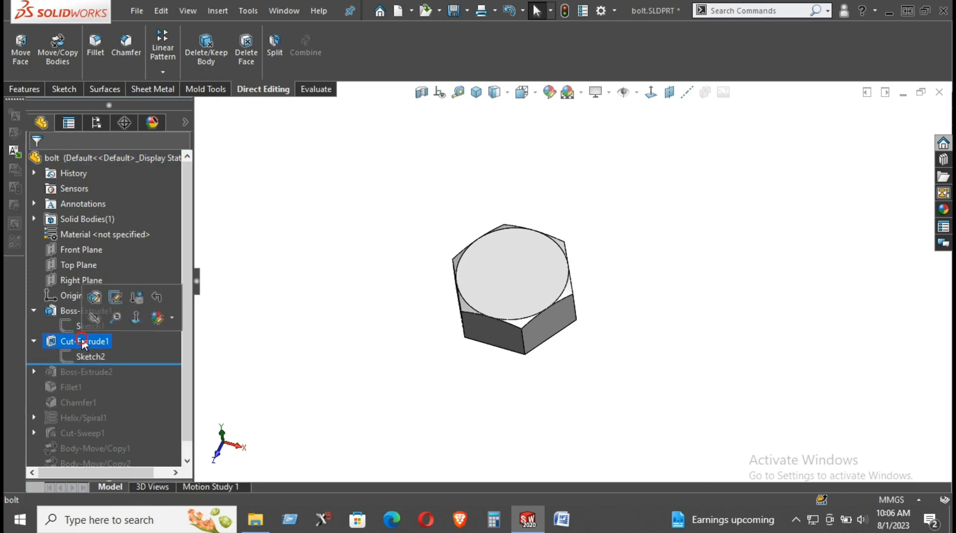
pyautogui.moveTo(494, 363)
pyautogui.mouseDown(button='middle')
pyautogui.moveTo(482, 258)
pyautogui.moveTo(506, 235)
pyautogui.mouseUp(button='middle')
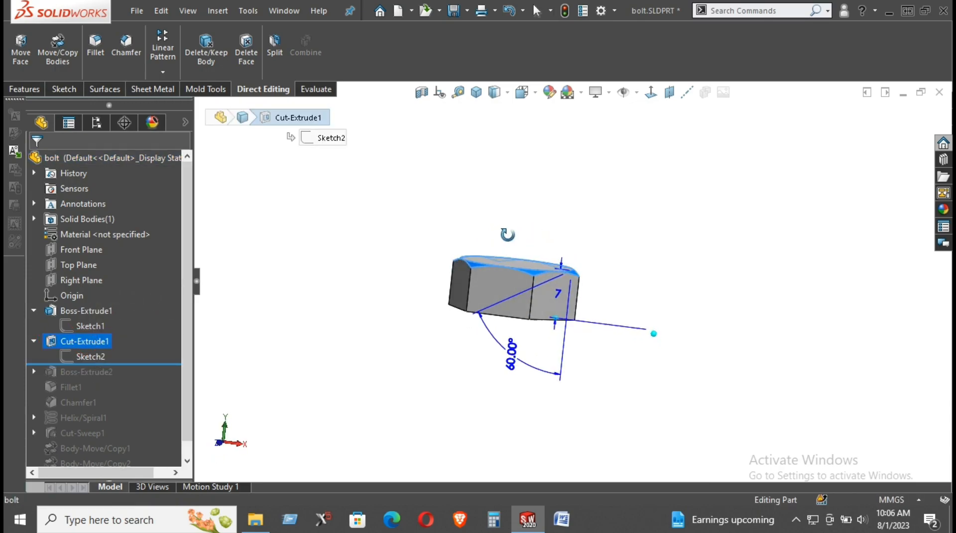
# Open Sketch2 of Cut-Extrude1, examine its circle against the hexagon face-on, and exit the sketch
pyautogui.rightClick(80, 355)
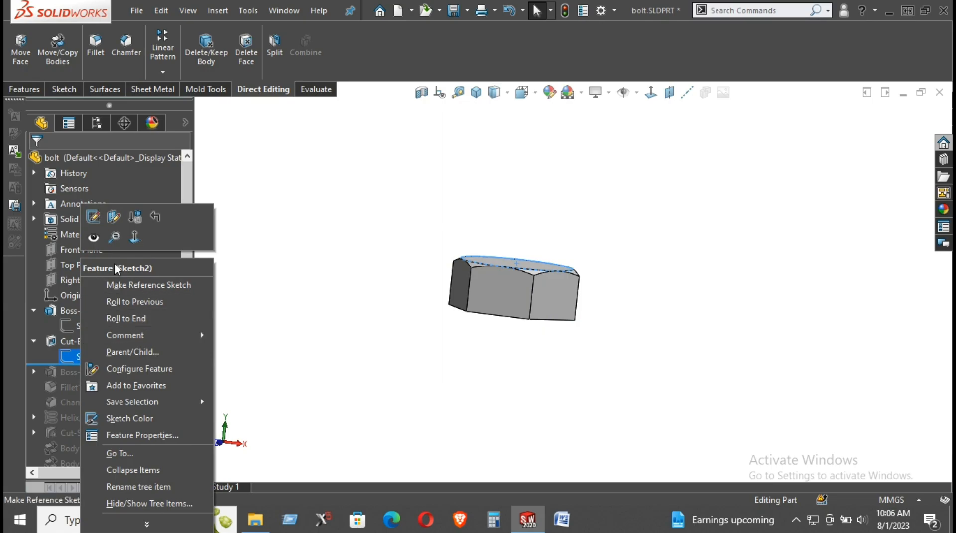
pyautogui.click(106, 222)
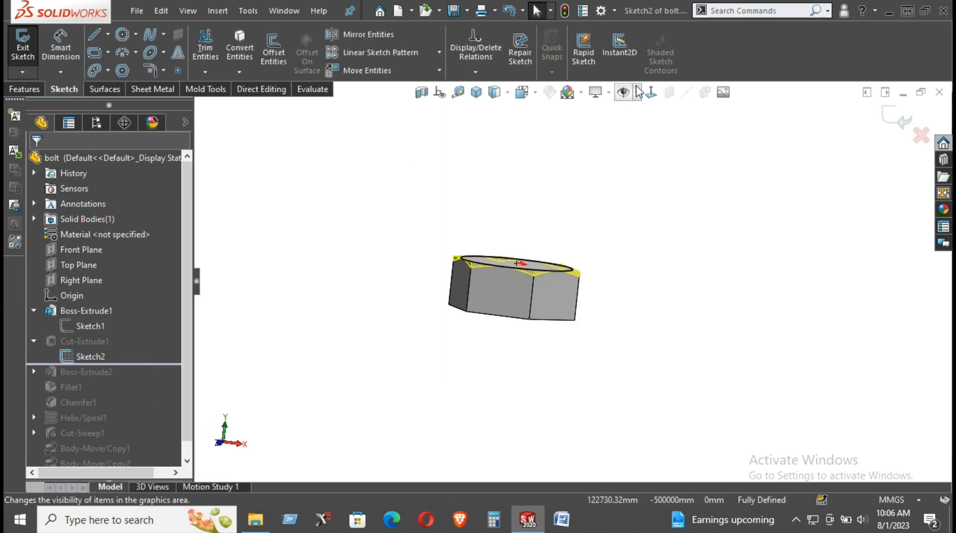
pyautogui.click(651, 92)
pyautogui.scroll(3, 567, 217)
pyautogui.moveTo(639, 255); pyautogui.dragTo(609, 66, button='middle')
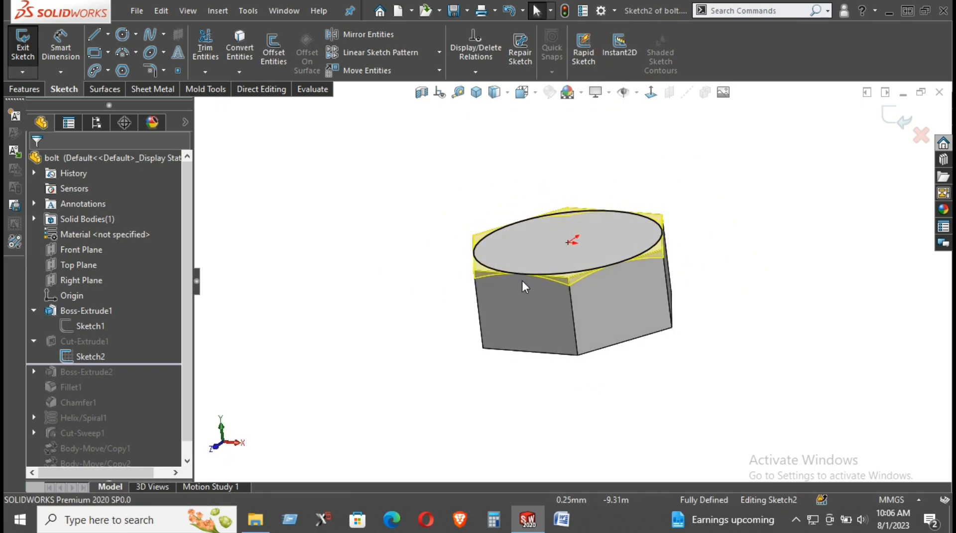
pyautogui.click(651, 93)
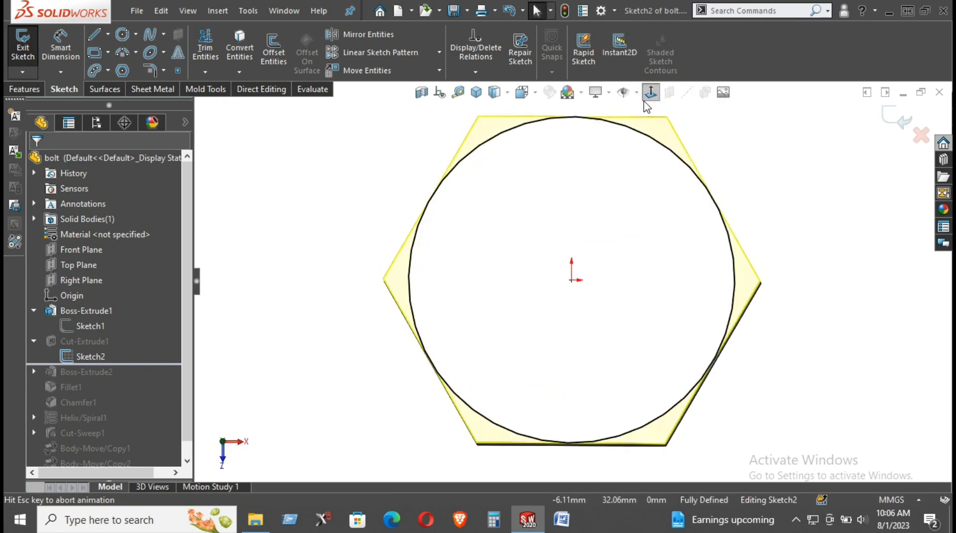
pyautogui.click(895, 118)
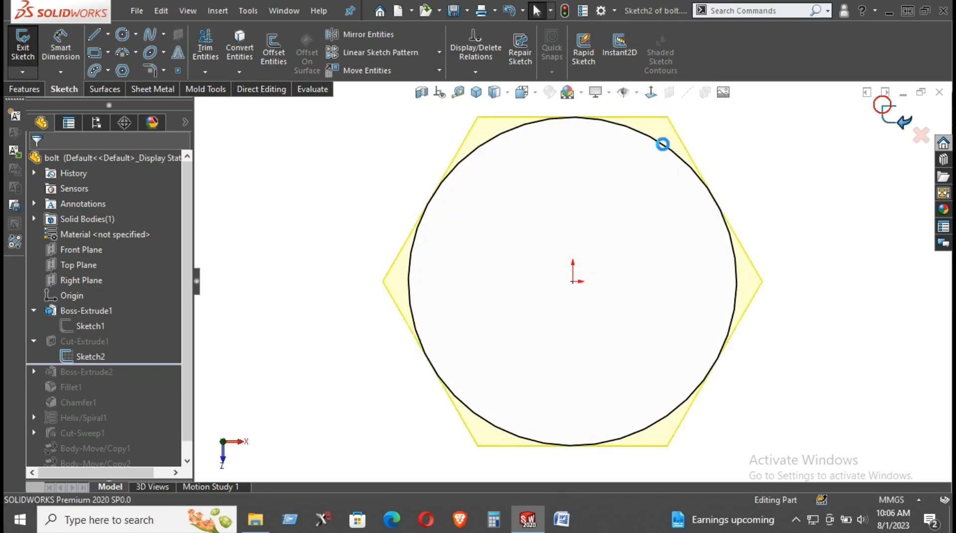
# Review the depth, flip-side and draft settings of Cut-Extrude1 and close its definition without changes
pyautogui.click(69, 347)
pyautogui.click(80, 301)
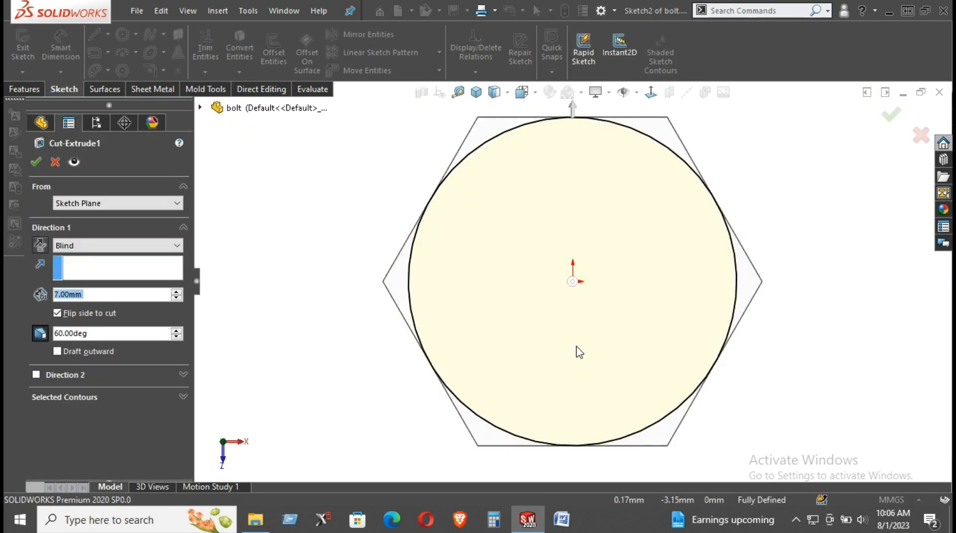
pyautogui.moveTo(576, 349)
pyautogui.mouseDown(button='middle')
pyautogui.moveTo(567, 160)
pyautogui.moveTo(538, 215)
pyautogui.moveTo(548, 338)
pyautogui.mouseUp(button='middle')
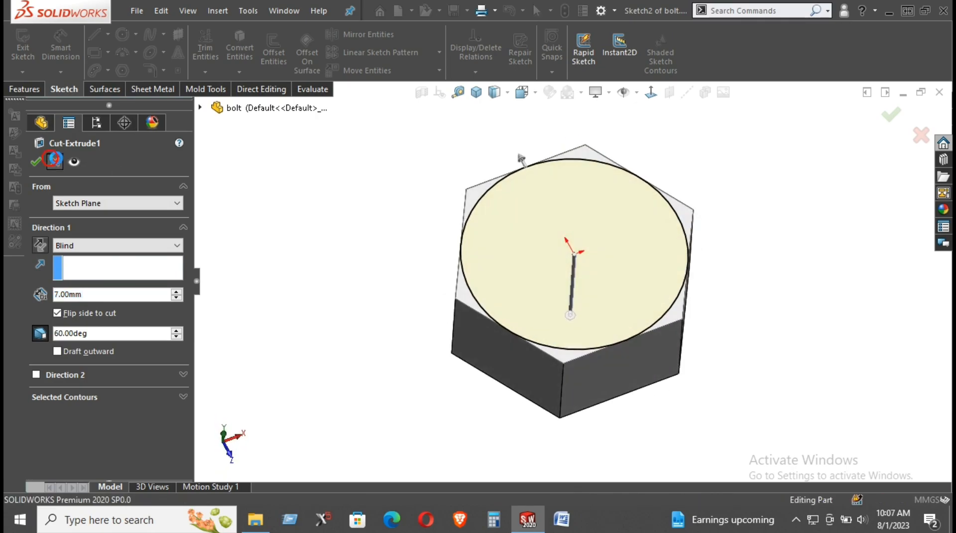
pyautogui.click(55, 162)
# Open Sketch2 of Cut-Extrude1 face-on and delete the tangent relation between its circle and the hexagon edge
pyautogui.click(70, 357)
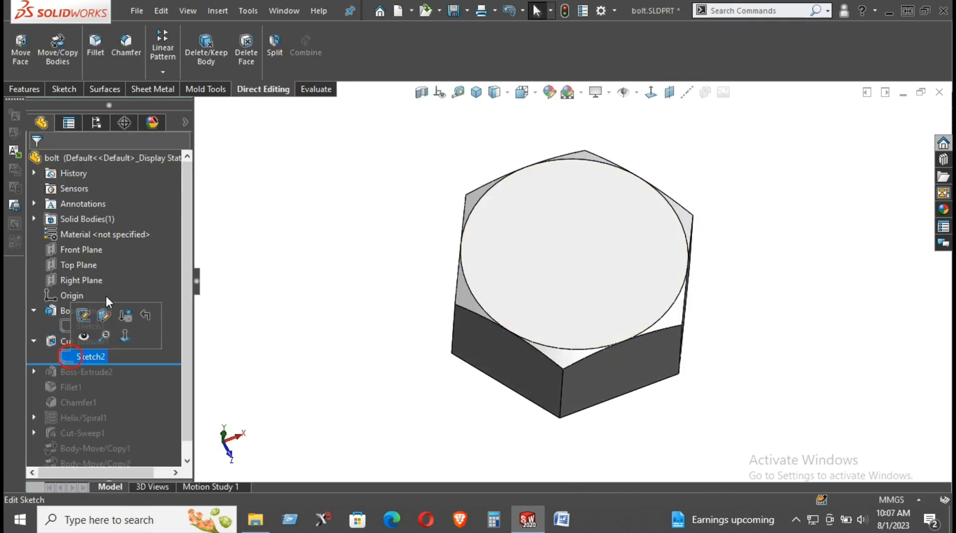
pyautogui.click(88, 315)
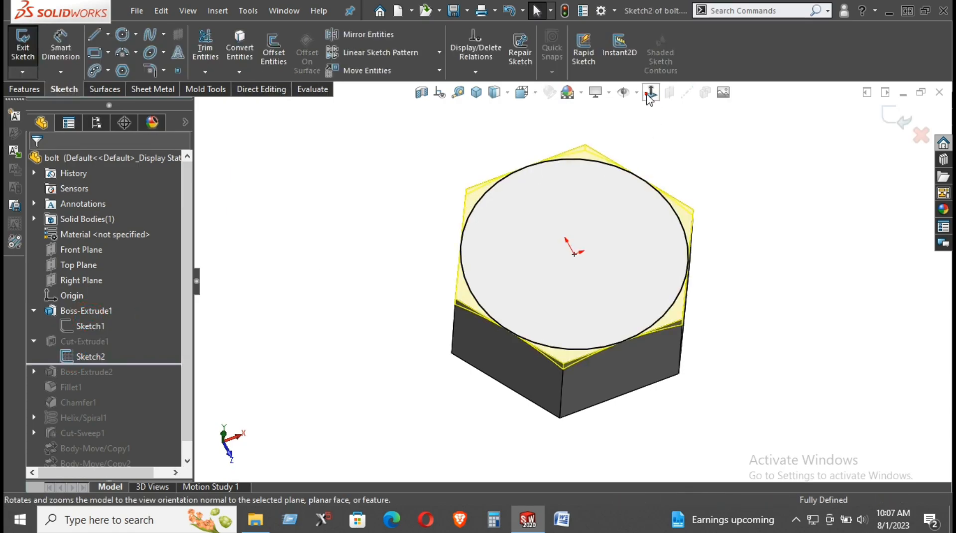
pyautogui.click(650, 94)
pyautogui.click(644, 134)
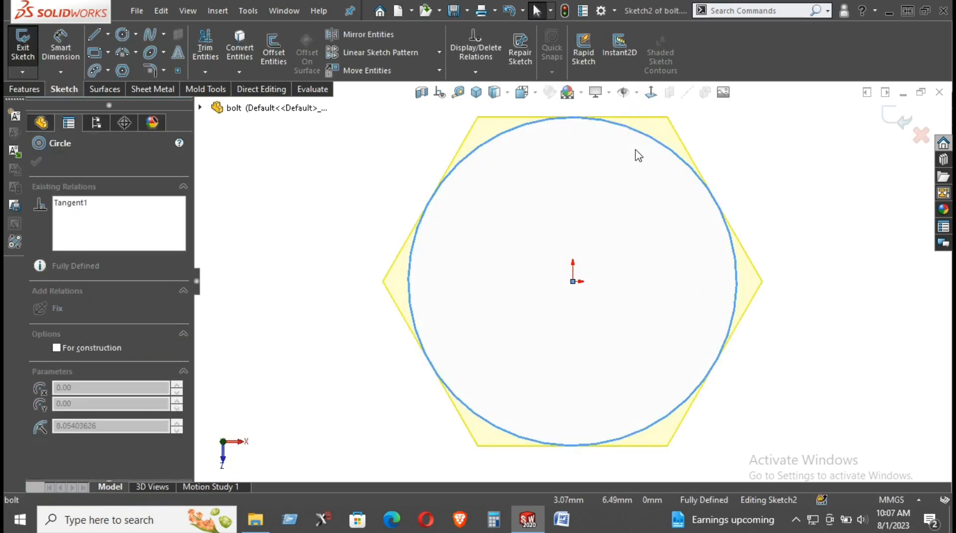
pyautogui.rightClick(438, 215)
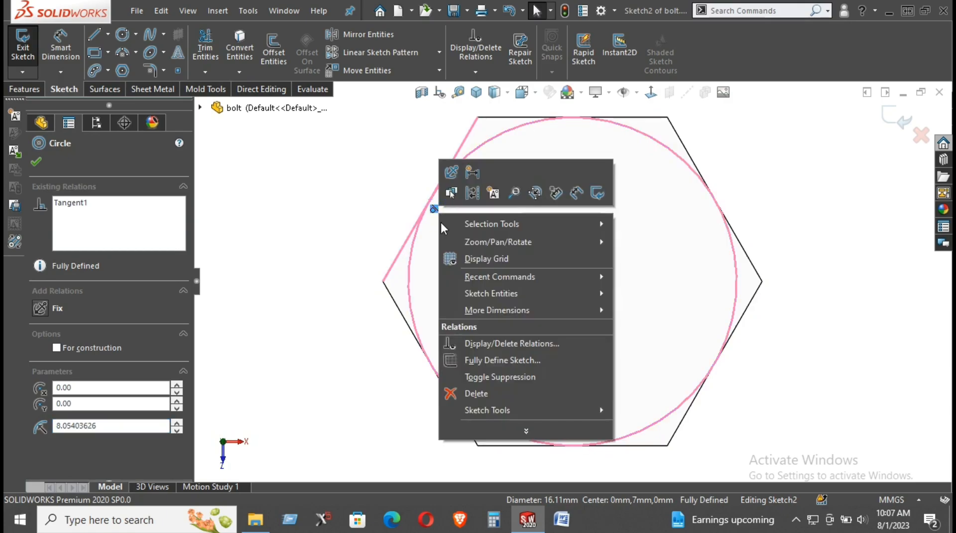
pyautogui.click(373, 249)
pyautogui.rightClick(435, 210)
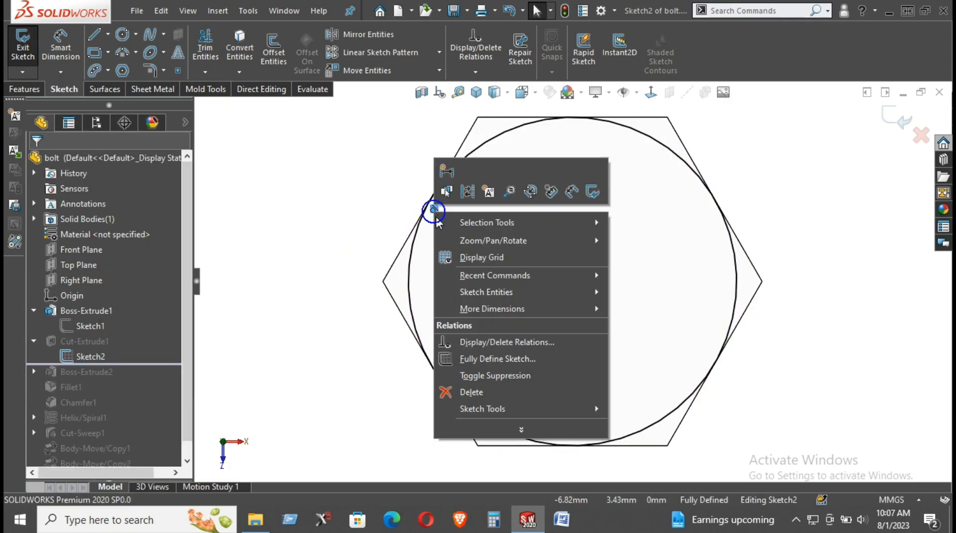
pyautogui.click(463, 391)
# Shrink the circle inside the hexagon, dimension its diameter as 14 mm, and exit the sketch
pyautogui.moveTo(611, 129); pyautogui.dragTo(605, 143)
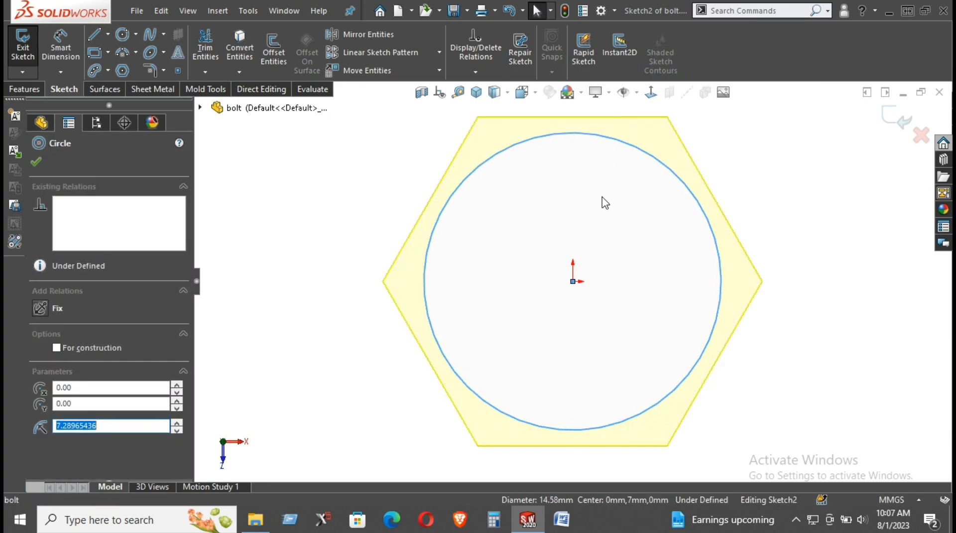
pyautogui.moveTo(806, 283); pyautogui.dragTo(763, 192, button='right')
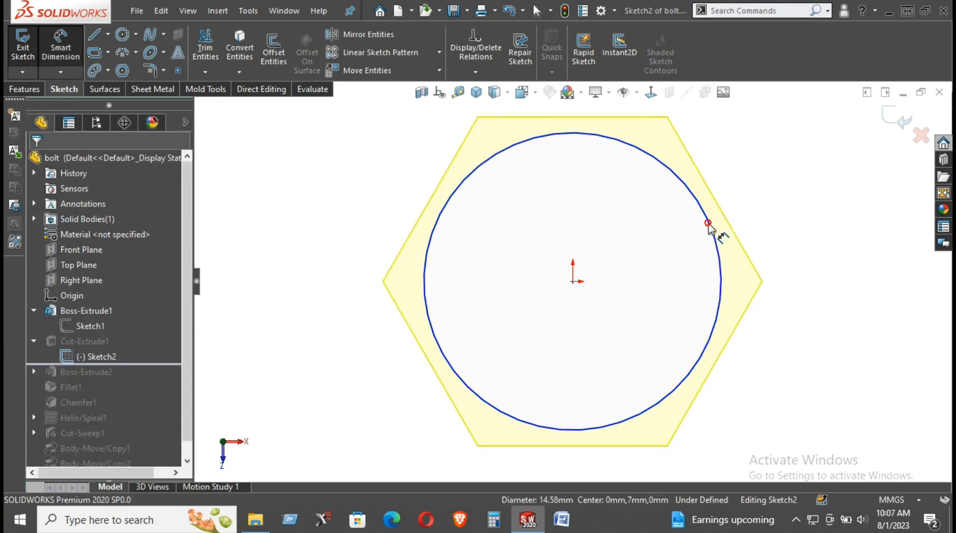
pyautogui.click(713, 238)
pyautogui.click(773, 189)
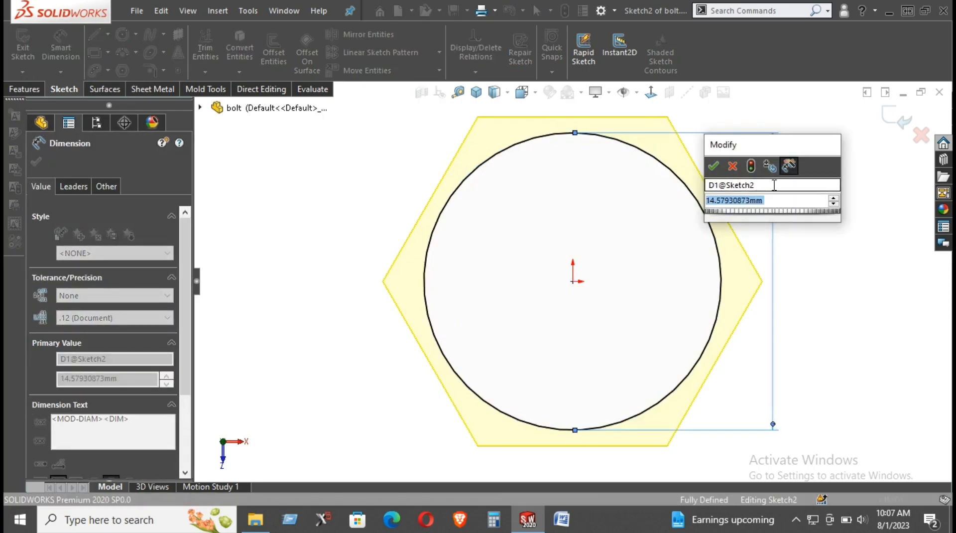
pyautogui.write('14')
pyautogui.press('Return')
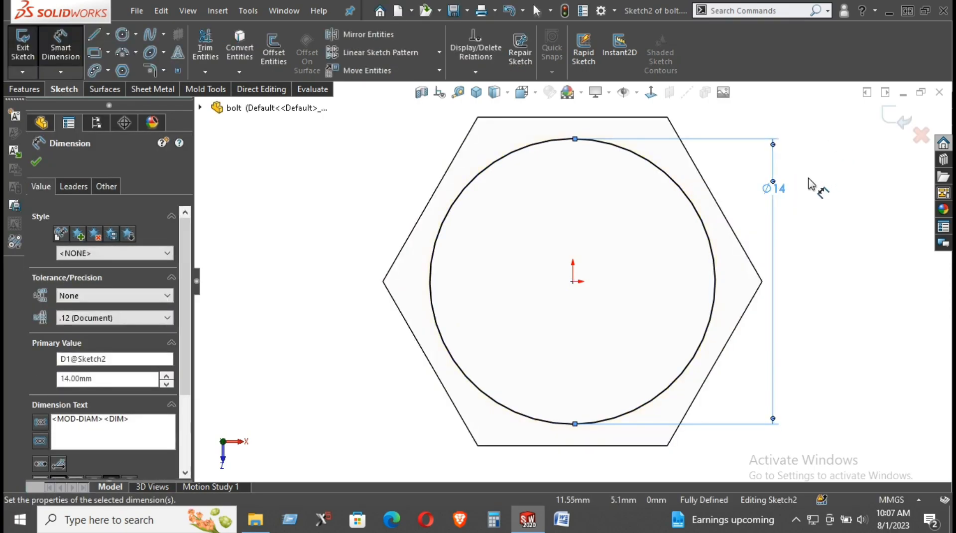
pyautogui.click(881, 113)
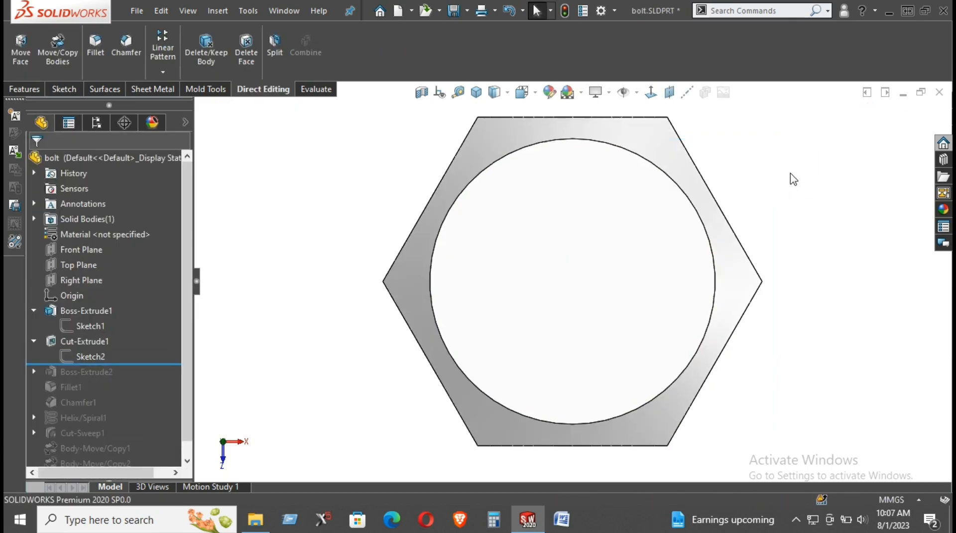
# Review the depth and draft settings of Cut-Extrude1, close its definition without changes, and inspect the chamfered head
pyautogui.moveTo(685, 271); pyautogui.dragTo(660, 335, button='middle')
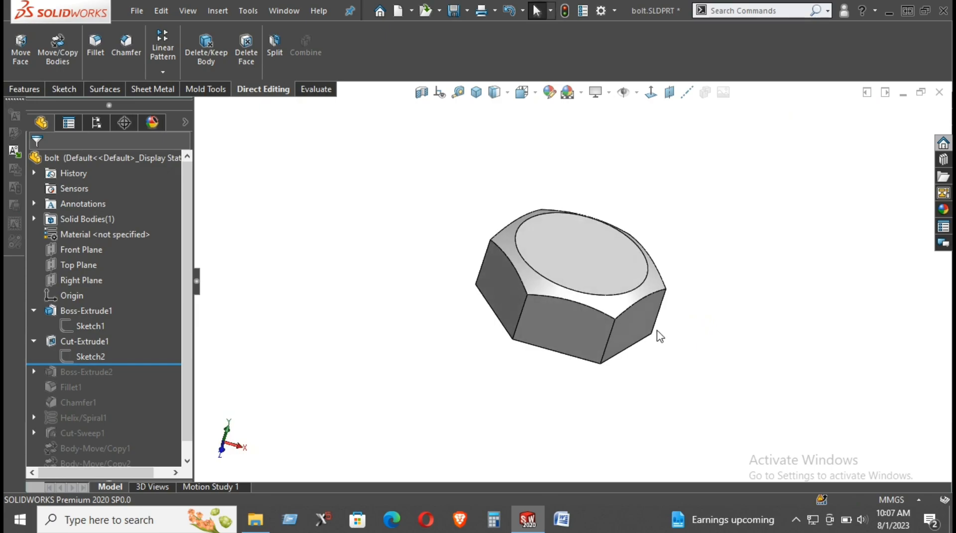
pyautogui.click(84, 340)
pyautogui.click(97, 300)
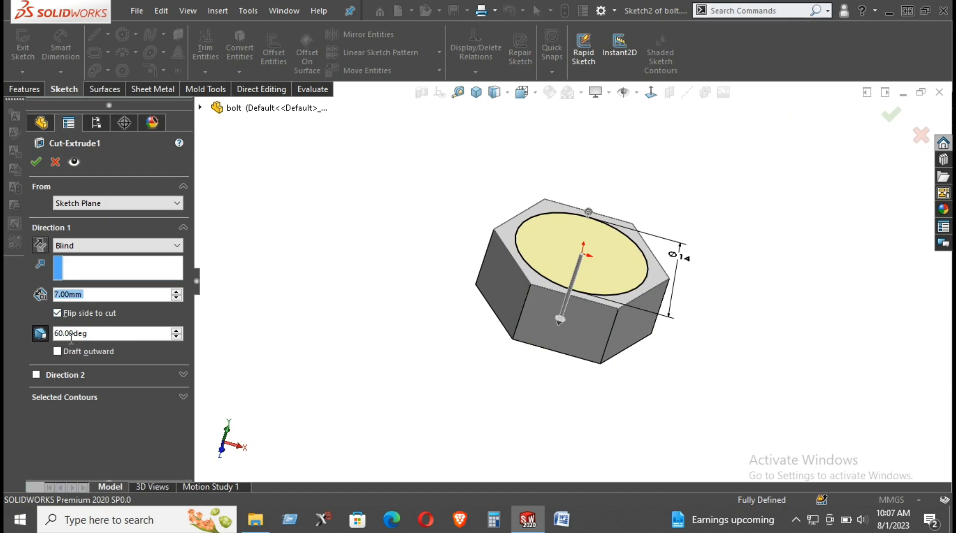
pyautogui.moveTo(610, 294); pyautogui.dragTo(572, 287, button='middle')
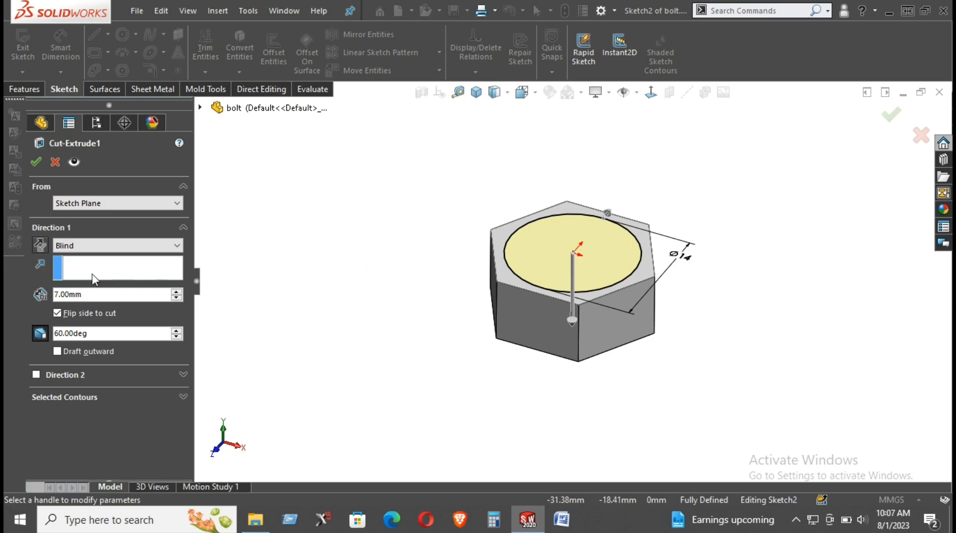
pyautogui.click(55, 160)
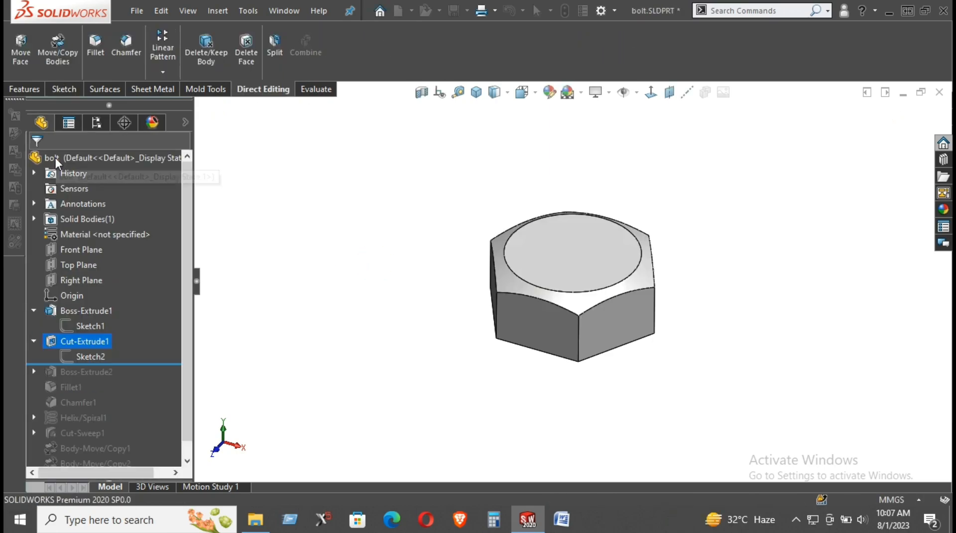
pyautogui.click(355, 279)
pyautogui.moveTo(442, 284); pyautogui.dragTo(425, 246, button='middle')
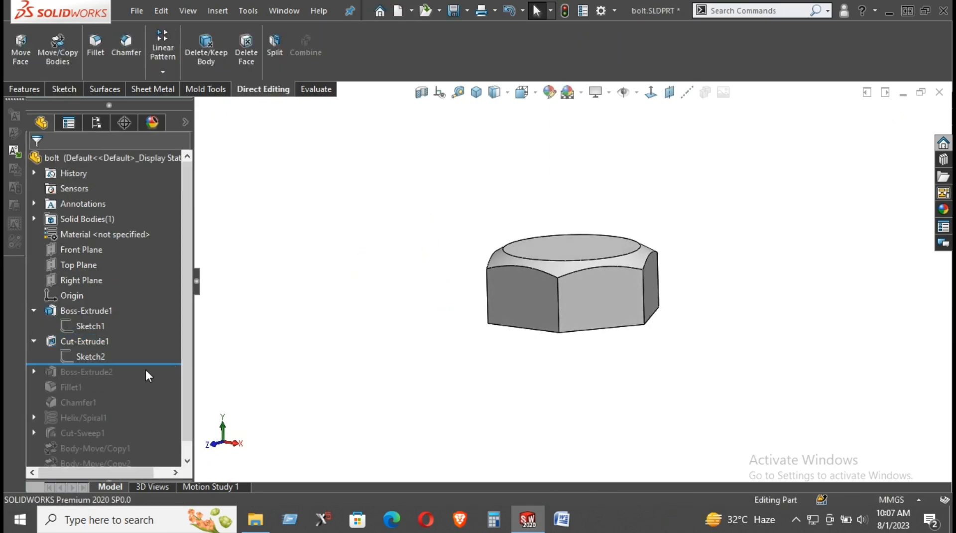
# Roll the model forward to include Boss-Extrude2 and display the diameter dimension of its Sketch3
pyautogui.moveTo(142, 364)
pyautogui.mouseDown()
pyautogui.moveTo(141, 378)
pyautogui.moveTo(136, 372)
pyautogui.mouseUp()
pyautogui.moveTo(450, 373); pyautogui.dragTo(552, 314, button='middle')
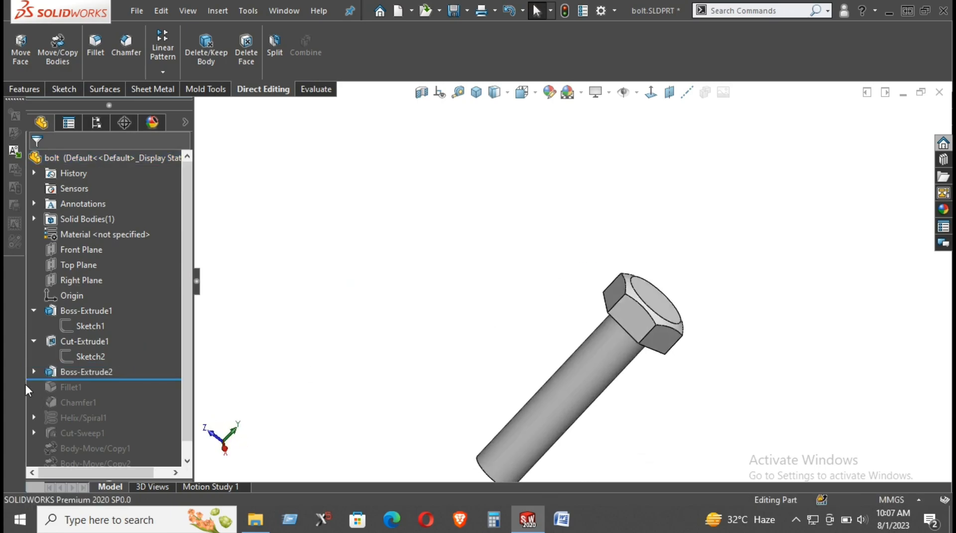
pyautogui.click(31, 370)
pyautogui.click(72, 384)
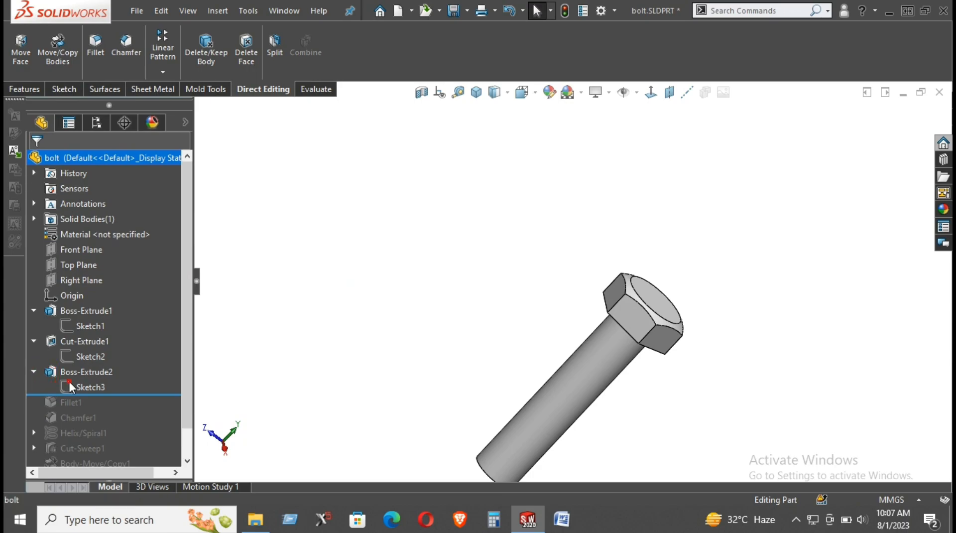
pyautogui.moveTo(657, 351)
pyautogui.mouseDown(button='middle')
pyautogui.moveTo(699, 287)
pyautogui.moveTo(647, 290)
pyautogui.mouseUp(button='middle')
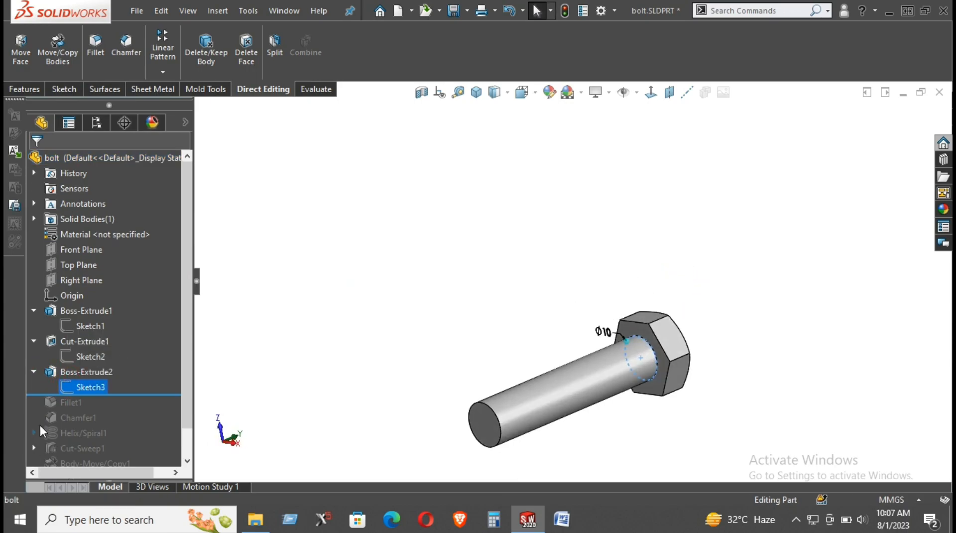
# Review the shank's extrusion depth and base circle in the Boss-Extrude2 definition and close it without changes
pyautogui.click(67, 373)
pyautogui.click(72, 328)
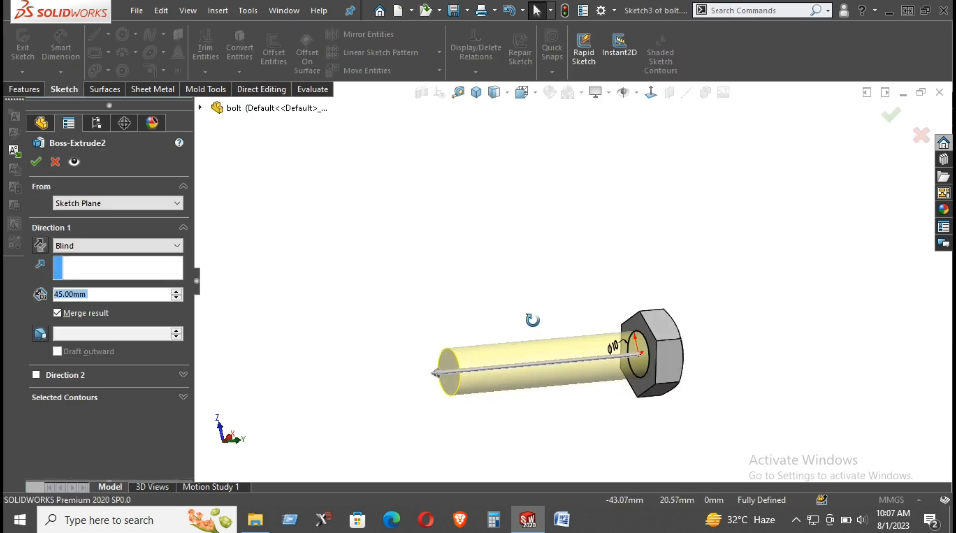
pyautogui.moveTo(417, 335)
pyautogui.mouseDown(button='middle')
pyautogui.moveTo(519, 390)
pyautogui.moveTo(497, 432)
pyautogui.mouseUp(button='middle')
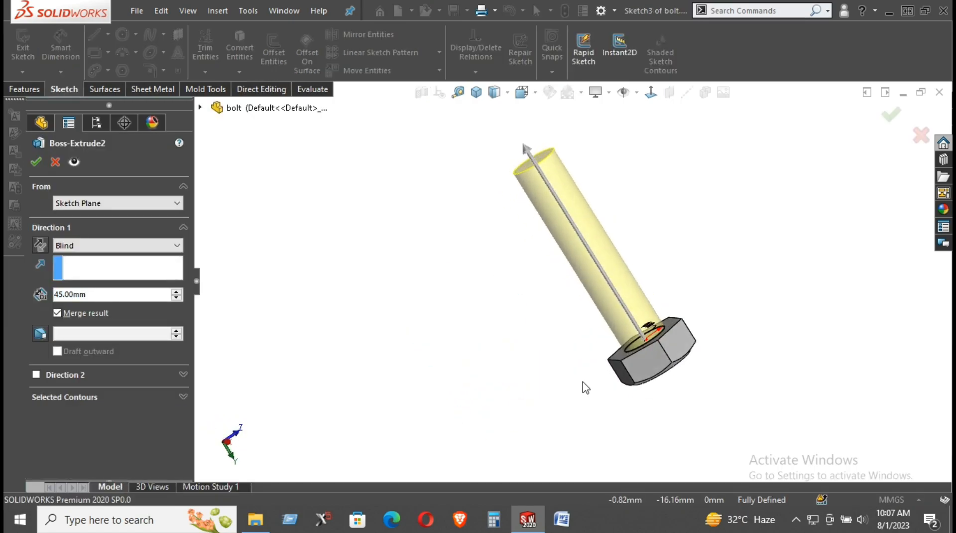
pyautogui.scroll(-4, 675, 346)
pyautogui.moveTo(676, 346); pyautogui.dragTo(630, 324, button='middle')
pyautogui.scroll(-4, 551, 264)
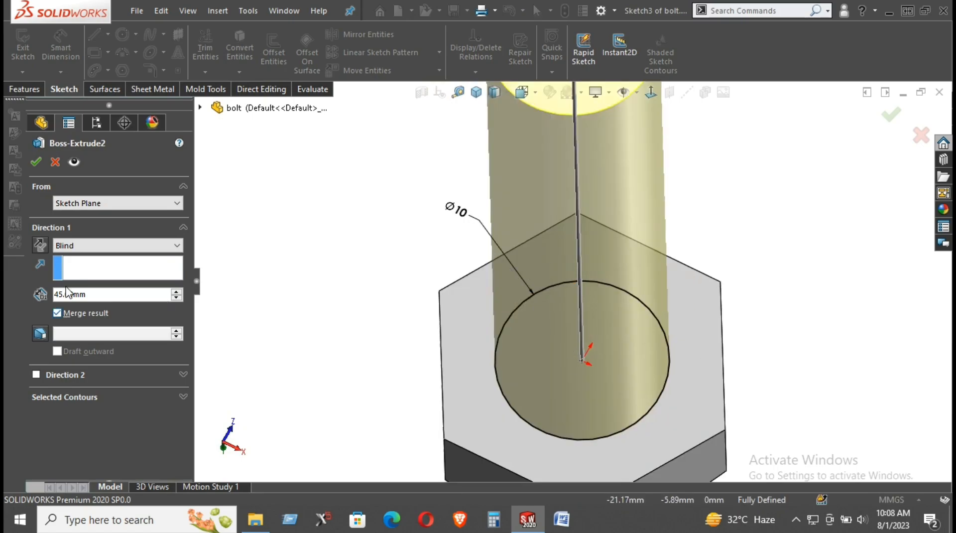
pyautogui.click(55, 165)
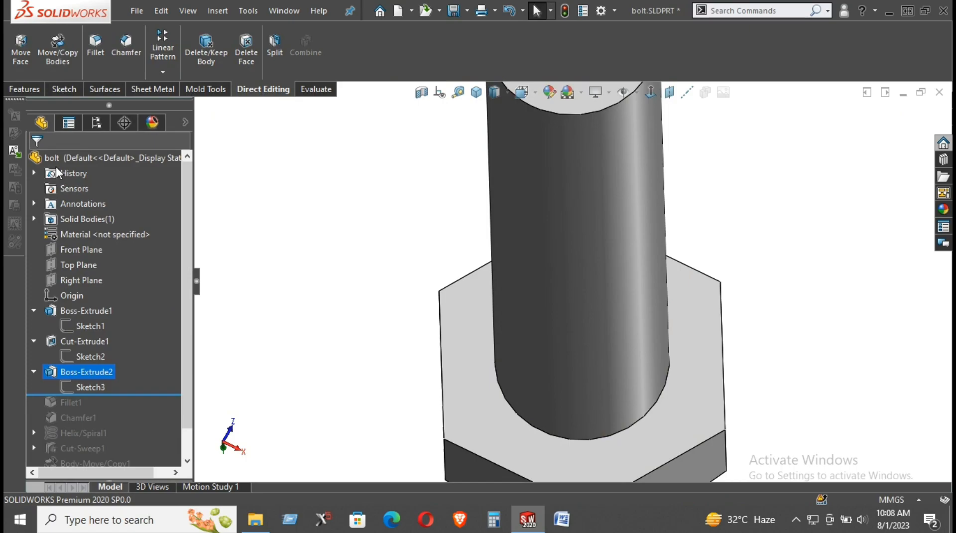
# Roll the model forward to include Fillet1 and examine the fillet radius between the shank and the head
pyautogui.scroll(5, 538, 309)
pyautogui.moveTo(538, 309)
pyautogui.mouseDown(button='middle')
pyautogui.moveTo(551, 188)
pyautogui.moveTo(537, 320)
pyautogui.mouseUp(button='middle')
pyautogui.moveTo(139, 398); pyautogui.dragTo(142, 407)
pyautogui.scroll(-5, 687, 266)
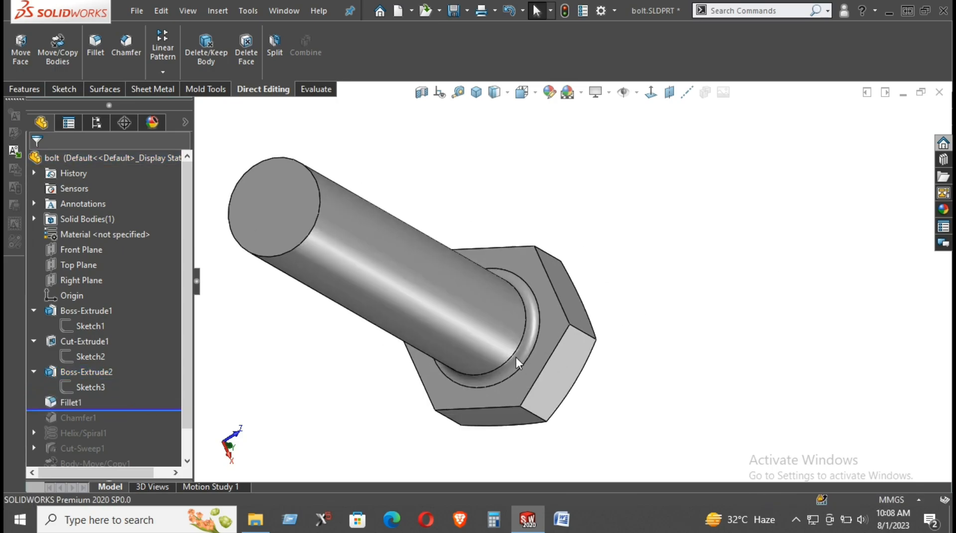
pyautogui.click(71, 403)
pyautogui.scroll(-10, 544, 277)
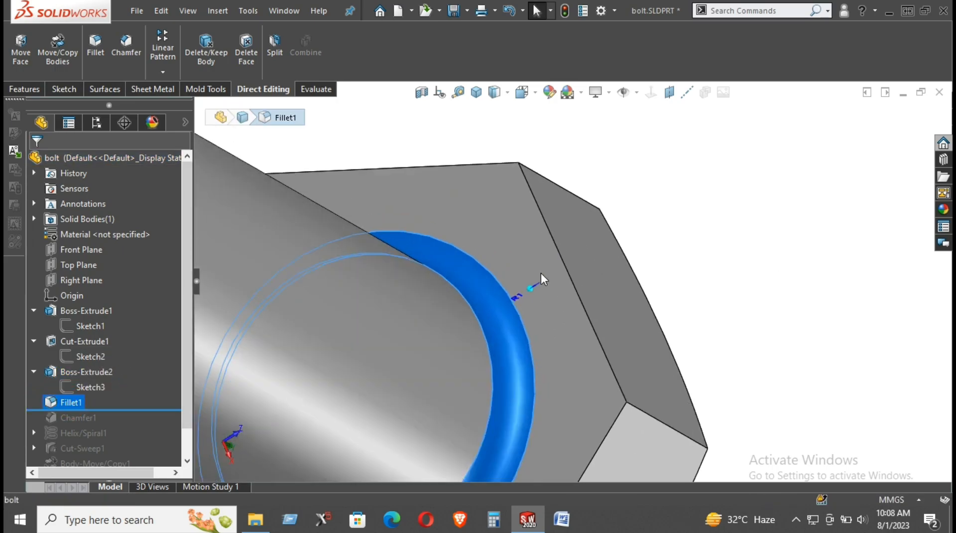
pyautogui.moveTo(518, 232); pyautogui.dragTo(503, 129, button='middle')
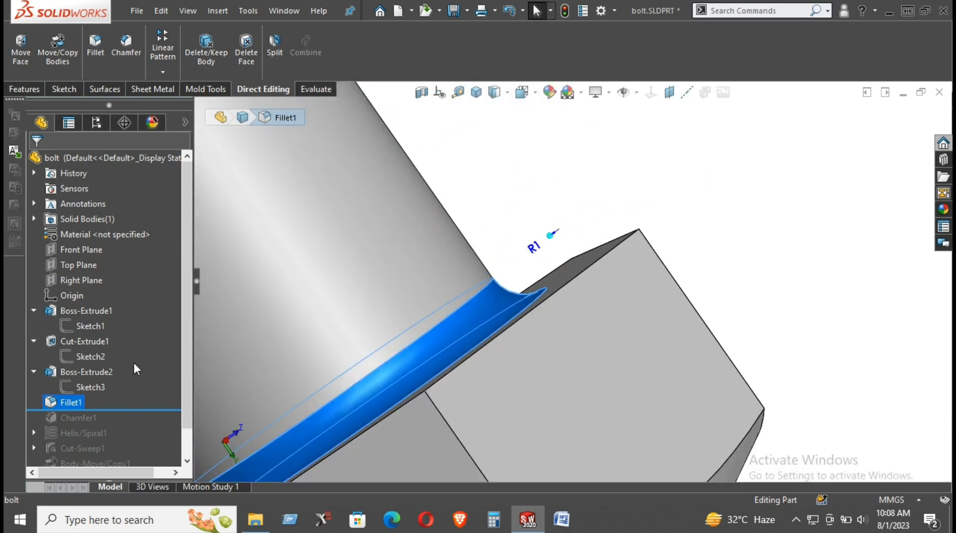
# Roll the model forward to include Chamfer1 and display the chamfer's dimensions at the shank's free end
pyautogui.moveTo(130, 408); pyautogui.dragTo(129, 425)
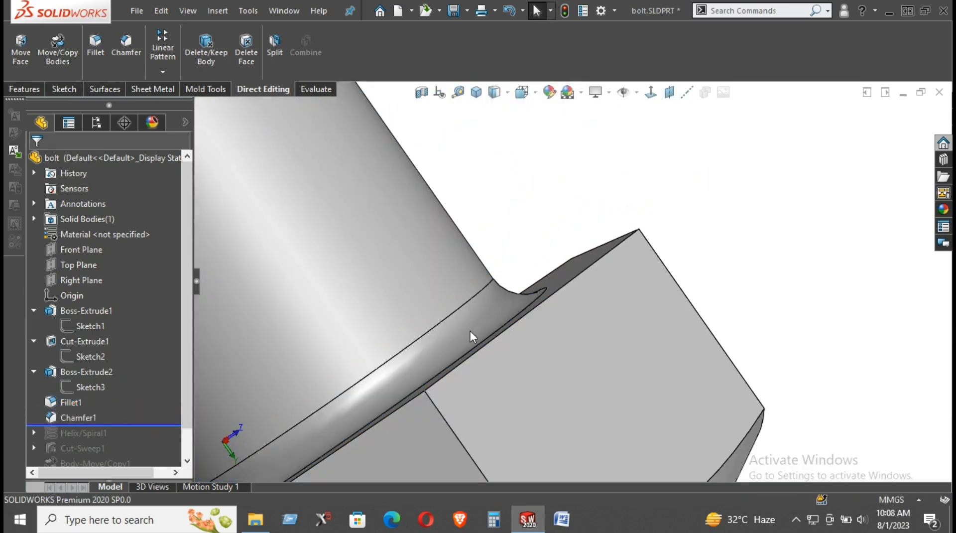
pyautogui.scroll(5, 472, 336)
pyautogui.scroll(3, 472, 337)
pyautogui.scroll(-8, 390, 177)
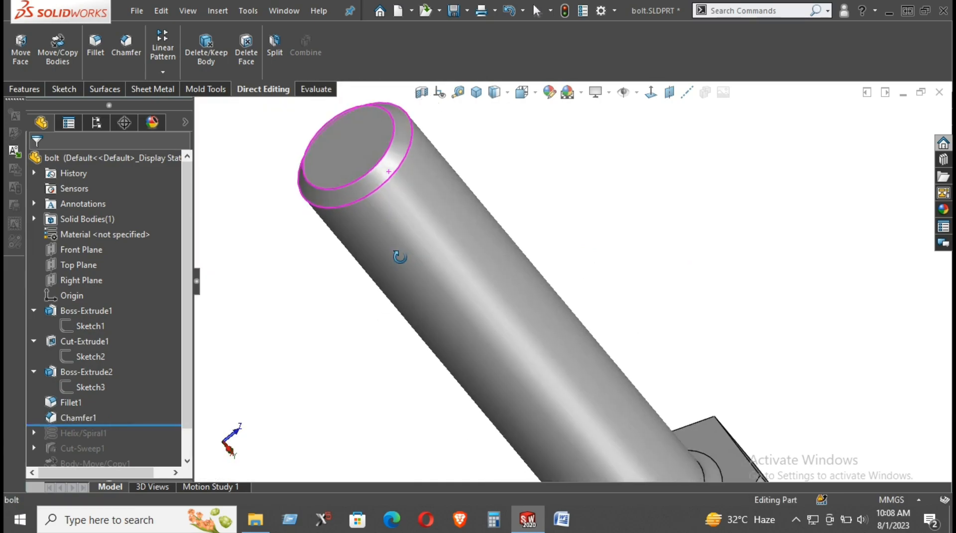
pyautogui.click(73, 414)
pyautogui.scroll(3, 448, 211)
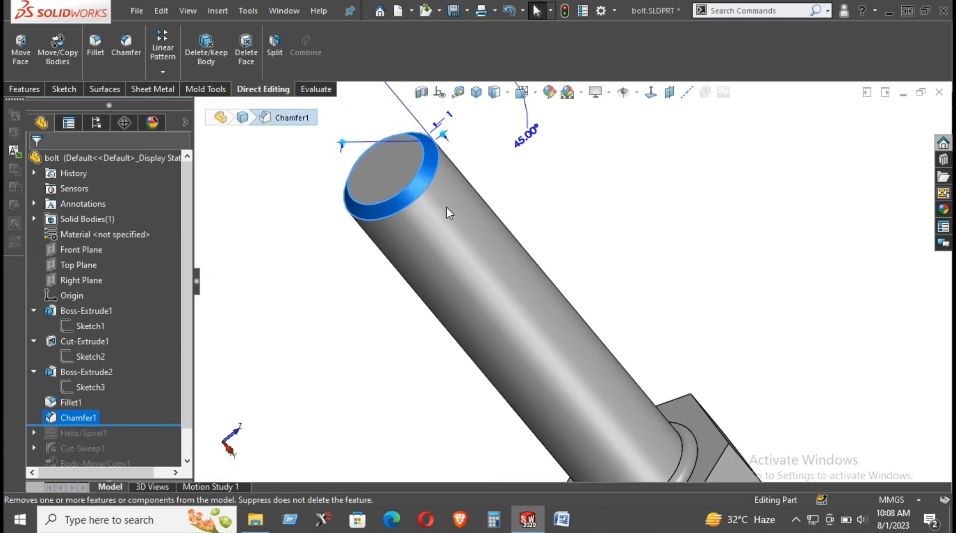
pyautogui.scroll(-4, 537, 159)
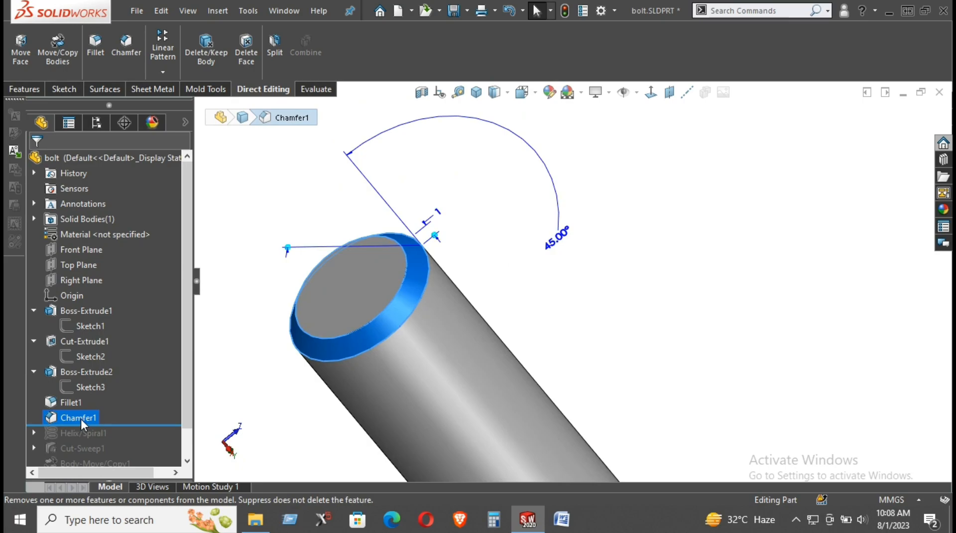
# Review the edge, distance and angle settings of Chamfer1 and close its definition without changes
pyautogui.rightClick(81, 419)
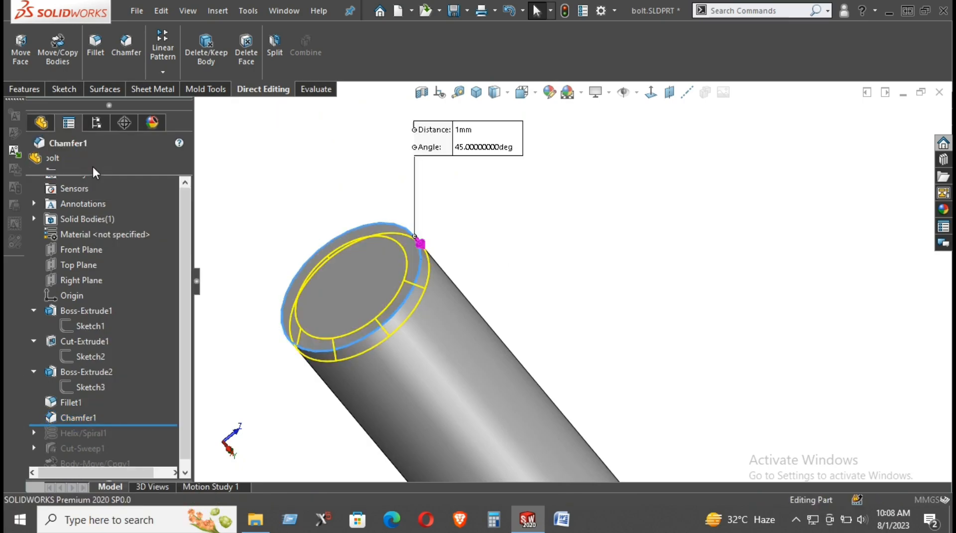
pyautogui.moveTo(450, 249)
pyautogui.mouseDown(button='middle')
pyautogui.moveTo(457, 211)
pyautogui.moveTo(443, 236)
pyautogui.mouseUp(button='middle')
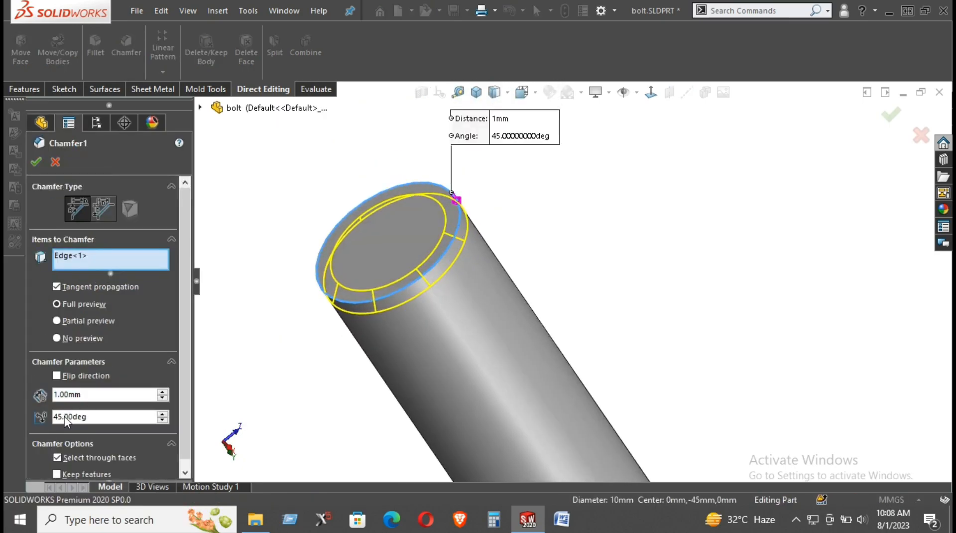
pyautogui.click(55, 165)
pyautogui.scroll(10, 428, 277)
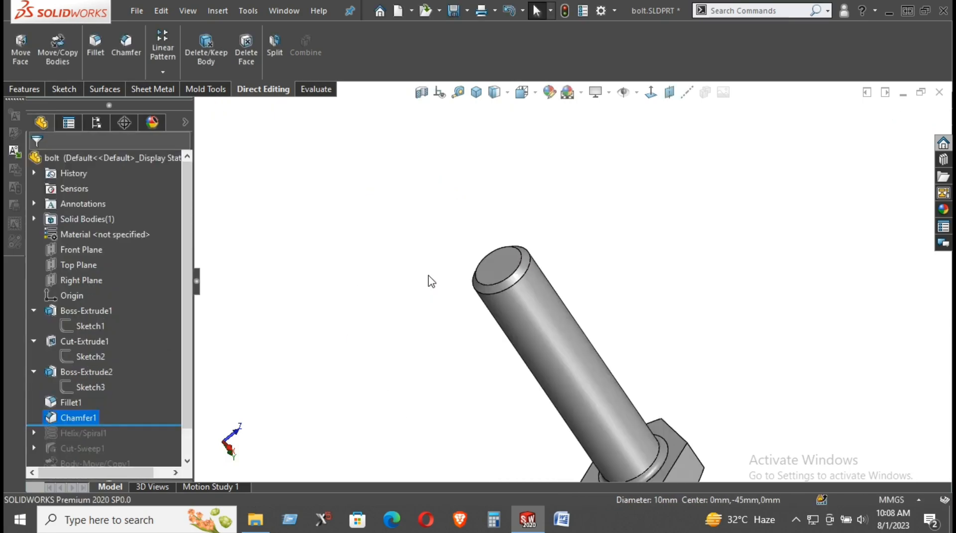
# Roll the model forward to include Helix/Spiral1, expand it, and display the helix and its dimensions on the shank
pyautogui.moveTo(678, 401); pyautogui.dragTo(717, 416, button='middle')
pyautogui.moveTo(124, 423); pyautogui.dragTo(131, 436)
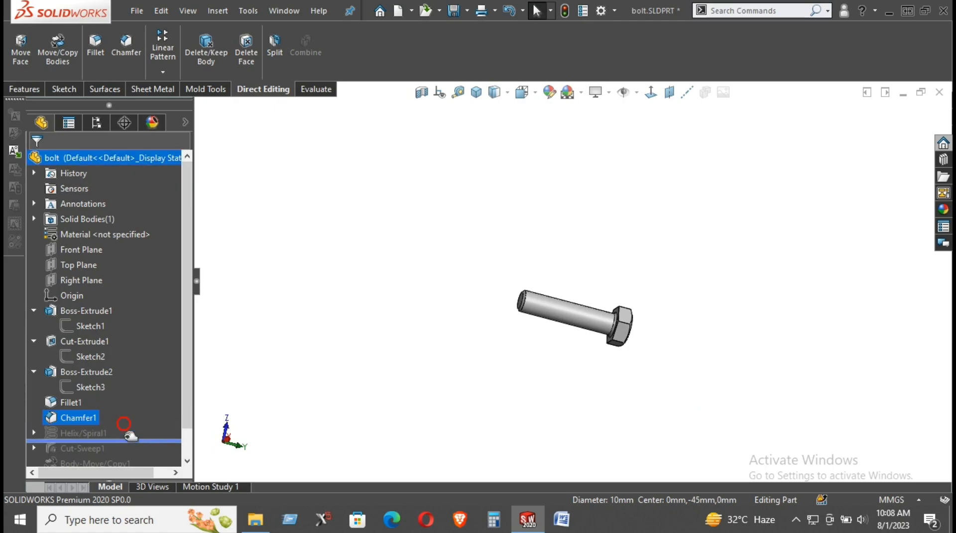
pyautogui.scroll(-5, 583, 308)
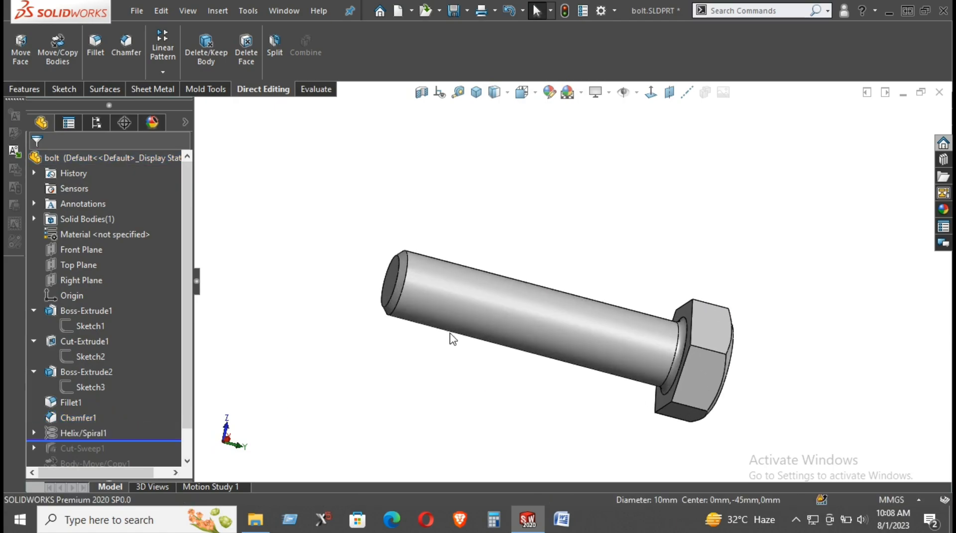
pyautogui.click(34, 432)
pyautogui.click(69, 432)
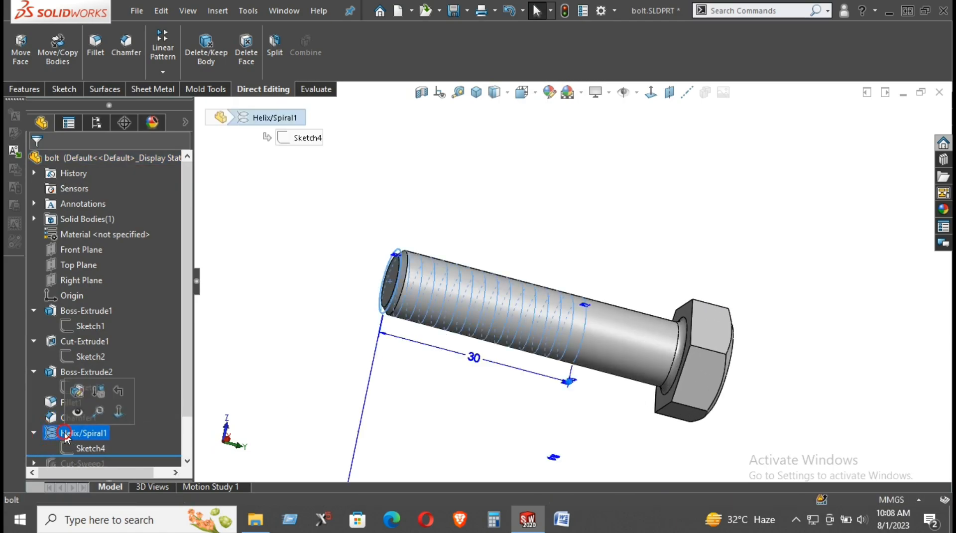
# Show Helix/Spiral1 in the model and examine its turns around the threaded part of the shank
pyautogui.click(74, 414)
pyautogui.click(511, 428)
pyautogui.scroll(-4, 534, 404)
pyautogui.moveTo(534, 404); pyautogui.dragTo(612, 291, button='middle')
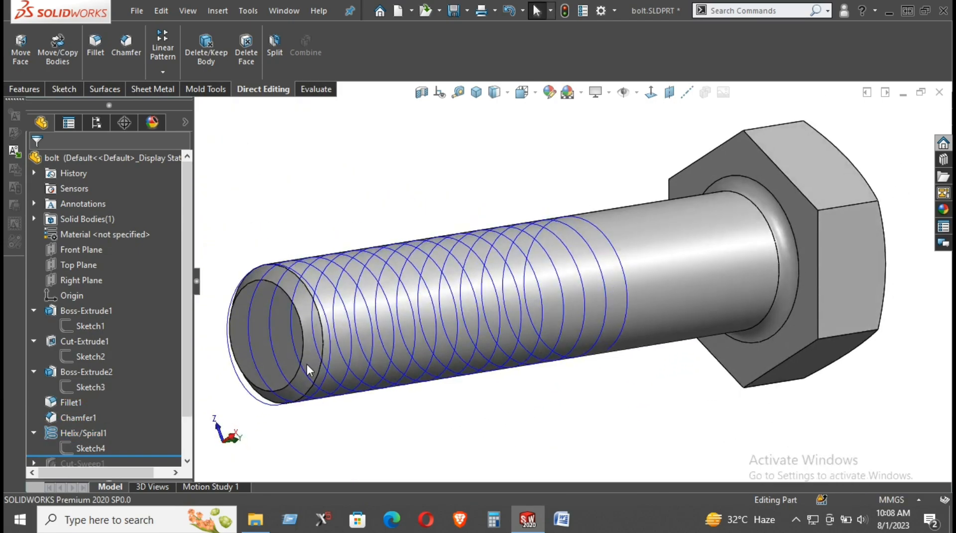
# Review the pitch, revolution, direction and start angle settings of Helix/Spiral1 and close its definition without changes
pyautogui.click(89, 433)
pyautogui.click(99, 396)
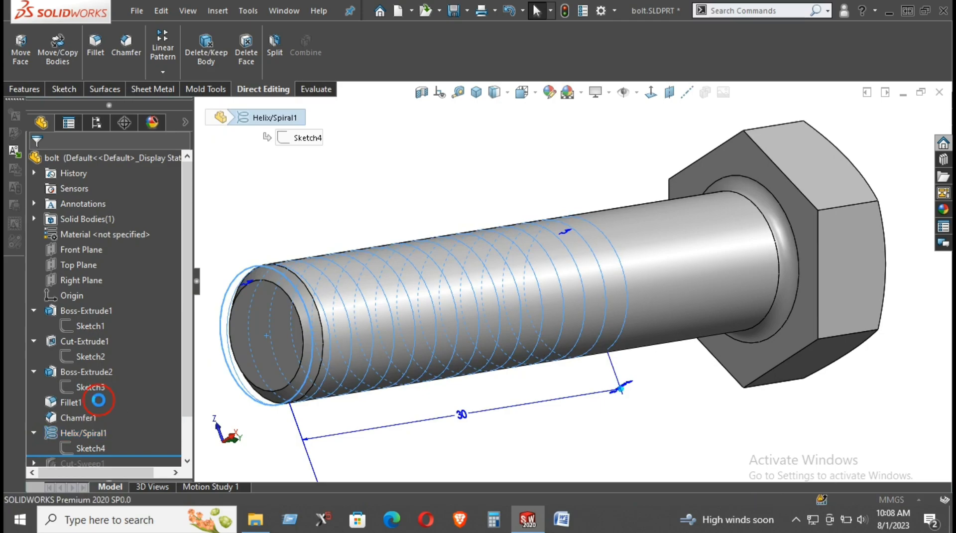
pyautogui.scroll(3, 513, 386)
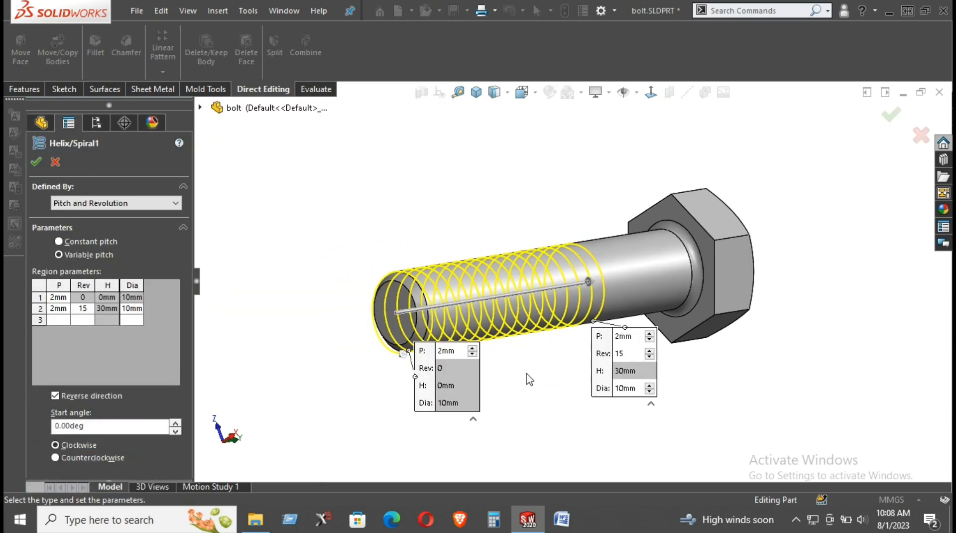
pyautogui.scroll(-2, 529, 379)
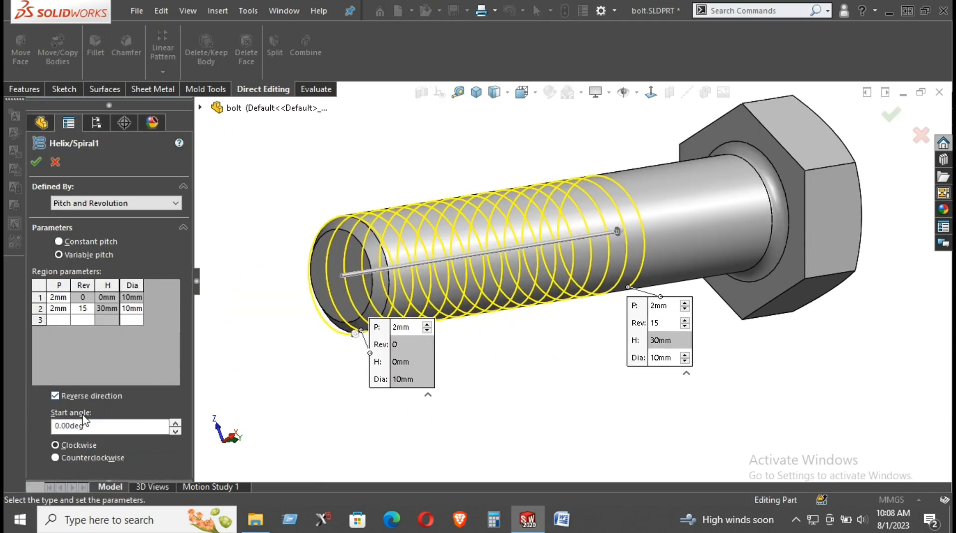
pyautogui.scroll(-2, 518, 278)
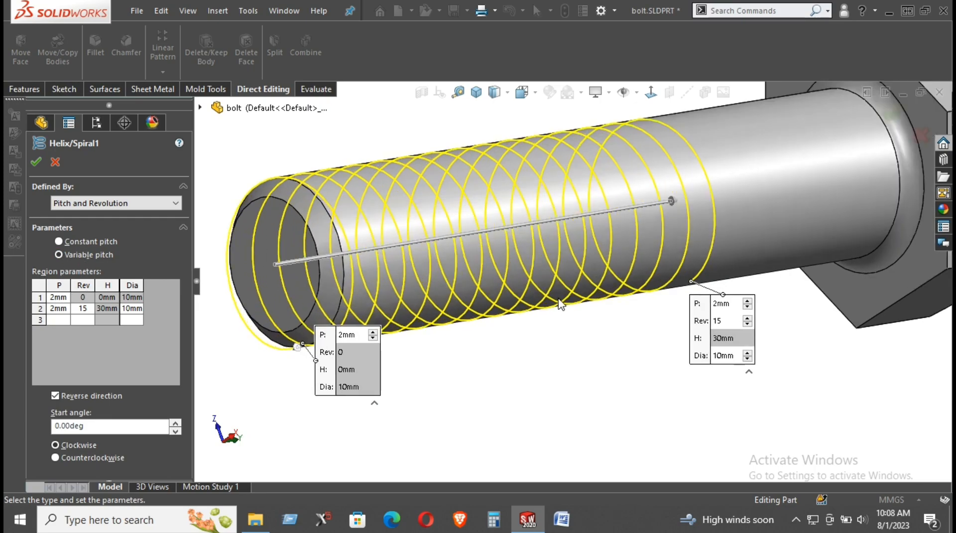
pyautogui.scroll(3, 564, 298)
pyautogui.moveTo(583, 283); pyautogui.dragTo(567, 356, button='middle')
pyautogui.scroll(-3, 532, 318)
pyautogui.moveTo(531, 315); pyautogui.dragTo(571, 311, button='middle')
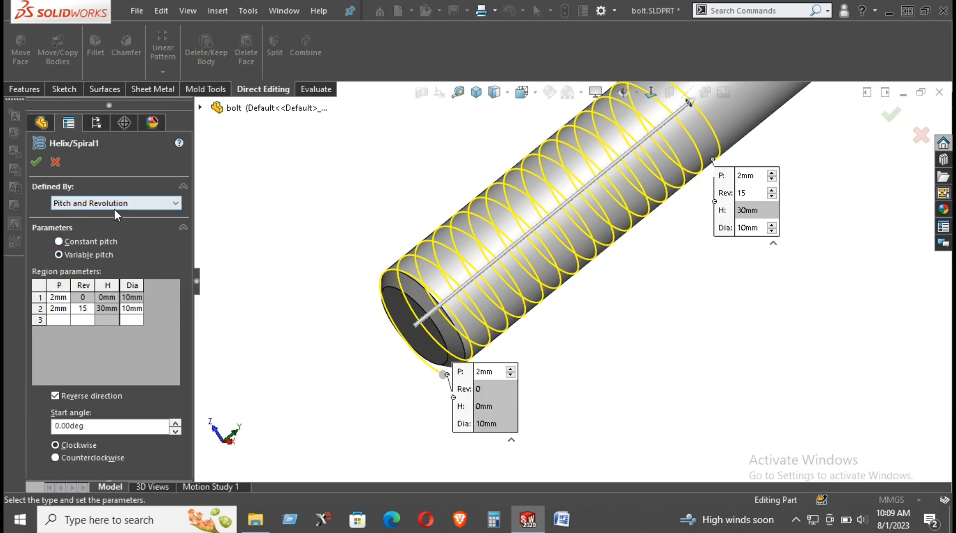
pyautogui.click(36, 161)
# Locate the Helix and Spiral command among the curve features without creating another curve
pyautogui.click(29, 88)
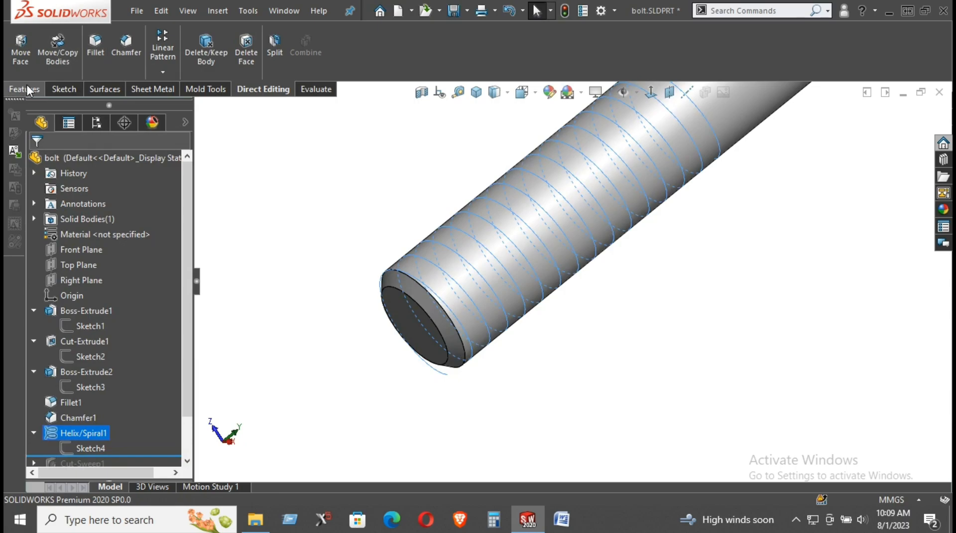
pyautogui.click(595, 72)
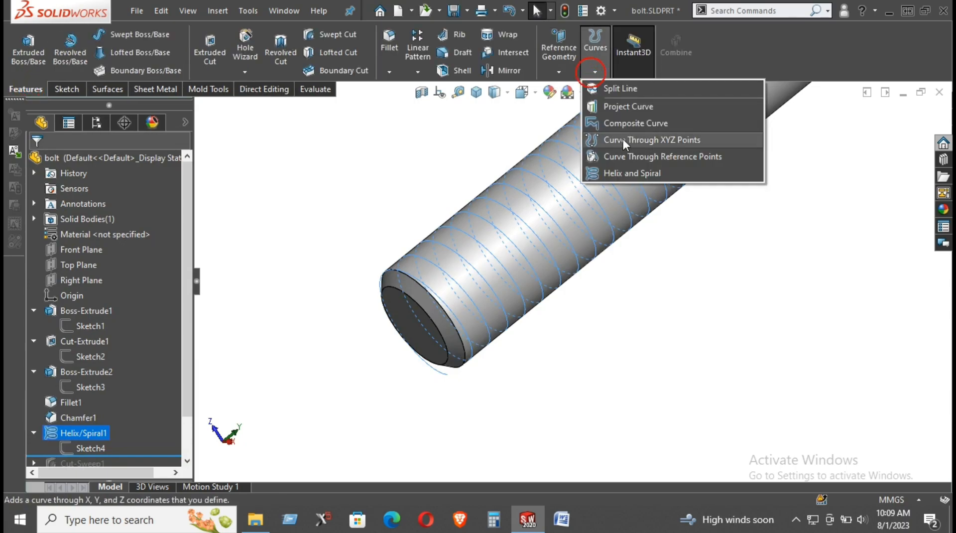
pyautogui.click(620, 173)
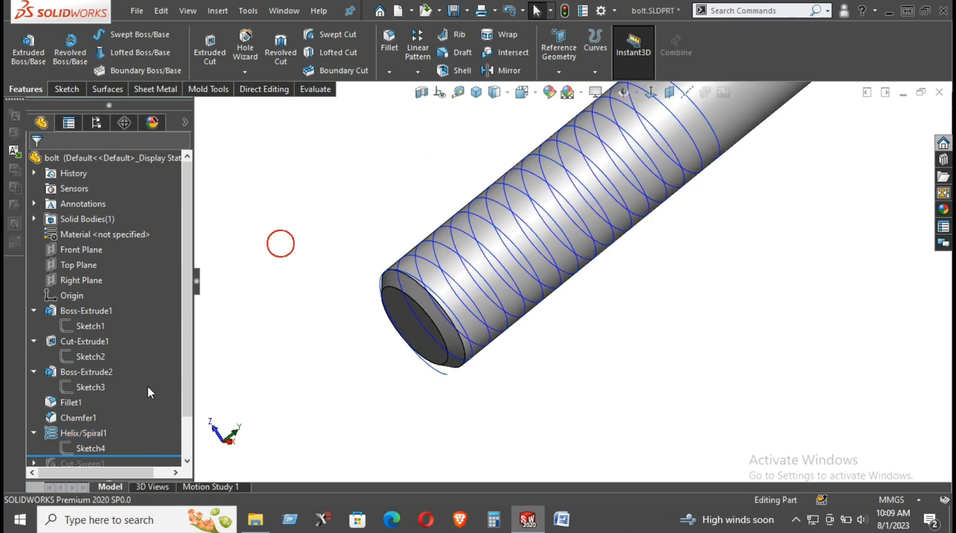
# Roll the model forward to include Cut-Sweep1 and expand it to show its profile sketch
pyautogui.scroll(-1, 148, 387)
pyautogui.moveTo(132, 412); pyautogui.dragTo(131, 425)
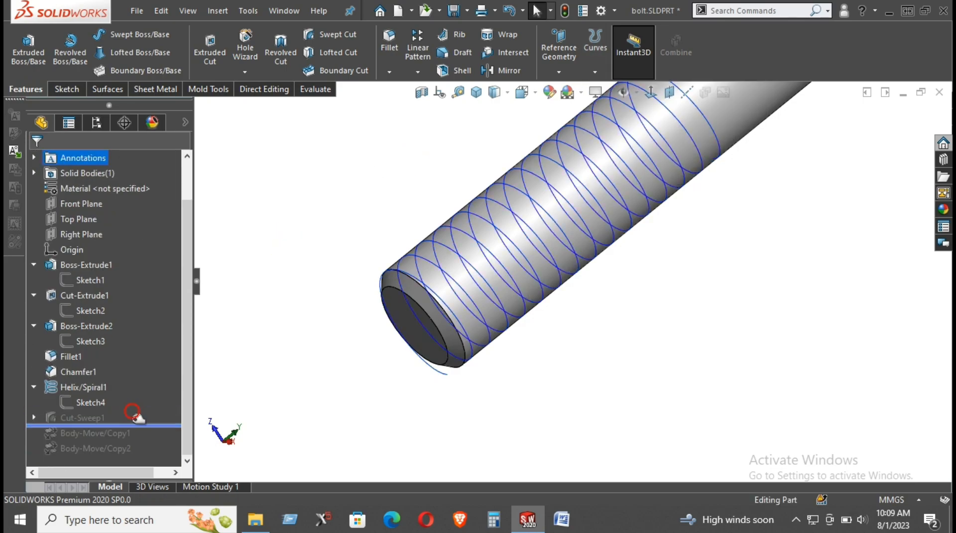
pyautogui.scroll(4, 557, 342)
pyautogui.scroll(-4, 625, 202)
pyautogui.click(33, 417)
# Open Sketch5 of Cut-Sweep1 for editing and view the thread profile square to its sketch plane at close range
pyautogui.click(76, 433)
pyautogui.click(88, 391)
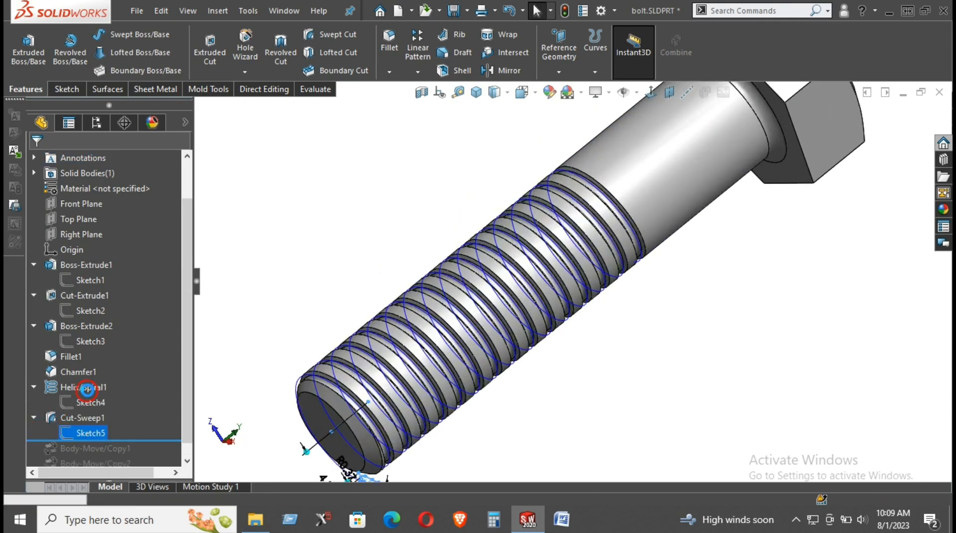
pyautogui.scroll(3, 479, 430)
pyautogui.scroll(-5, 478, 429)
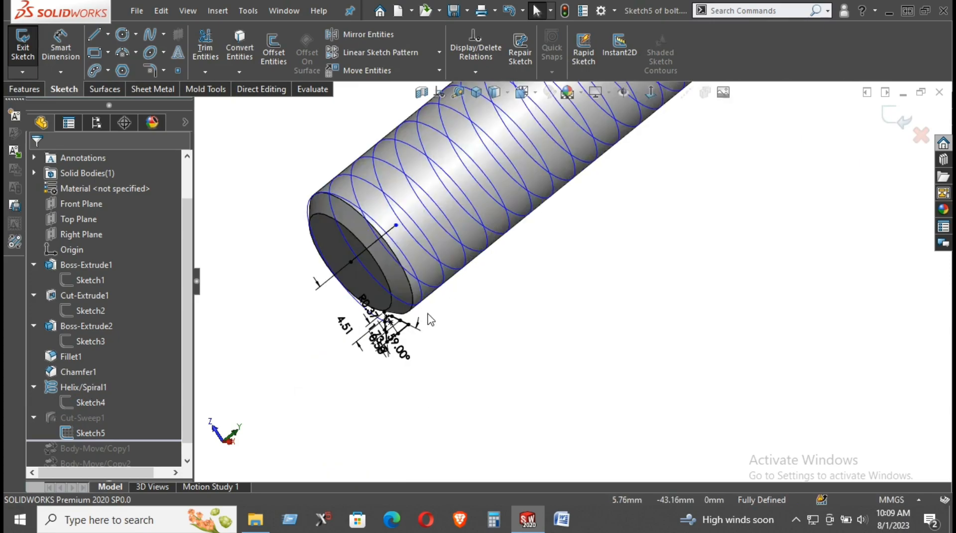
pyautogui.scroll(-9, 377, 315)
pyautogui.moveTo(473, 327); pyautogui.dragTo(487, 231, button='middle')
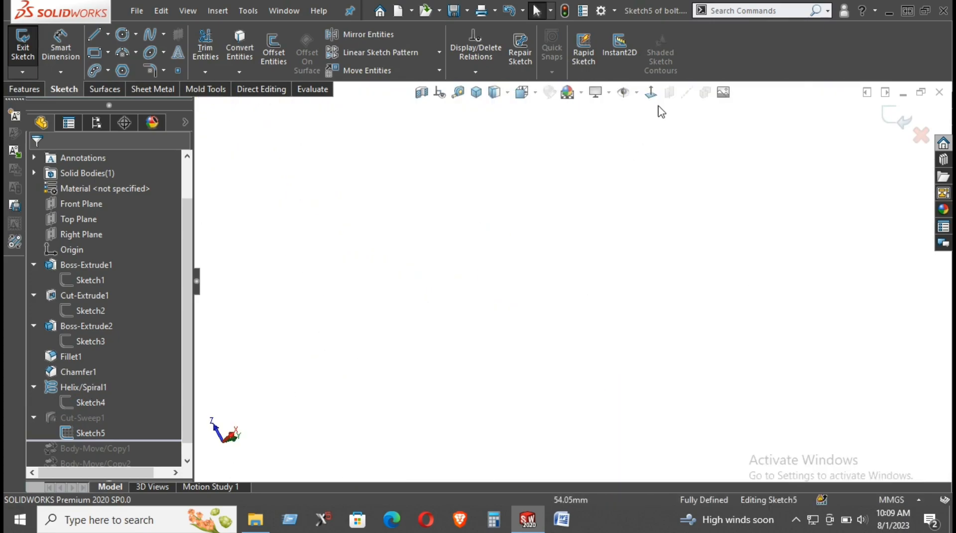
pyautogui.click(651, 92)
pyautogui.scroll(-2, 570, 403)
pyautogui.scroll(-4, 524, 234)
pyautogui.scroll(-4, 518, 315)
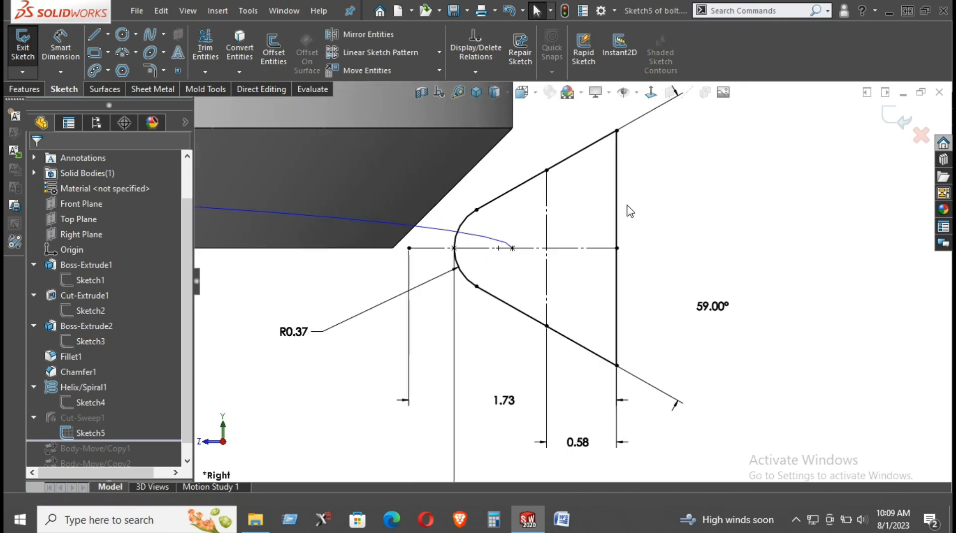
# Move the 59° angle dimension farther away from the thread profile in Sketch5
pyautogui.scroll(1, 707, 288)
pyautogui.moveTo(699, 302); pyautogui.dragTo(789, 240)
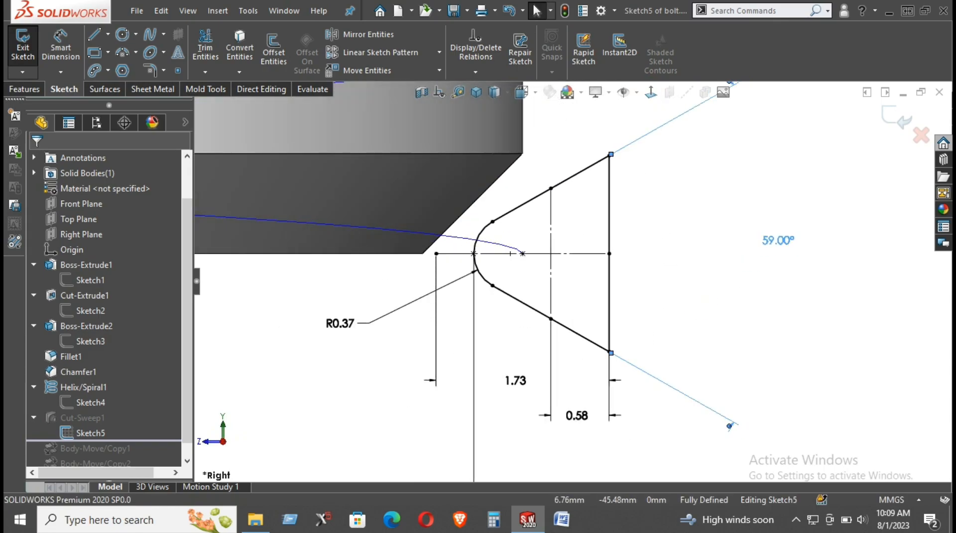
pyautogui.scroll(1, 744, 316)
pyautogui.scroll(1, 747, 321)
pyautogui.click(743, 320)
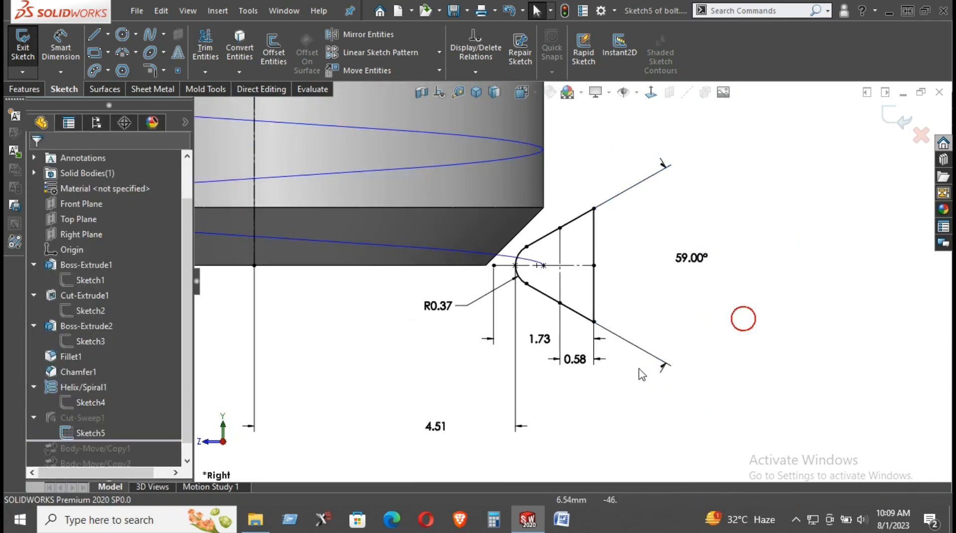
# Reposition the 0.58, 1.73 and 4.51 dimensions beneath the thread profile so that they are spread apart
pyautogui.moveTo(575, 359); pyautogui.dragTo(591, 381)
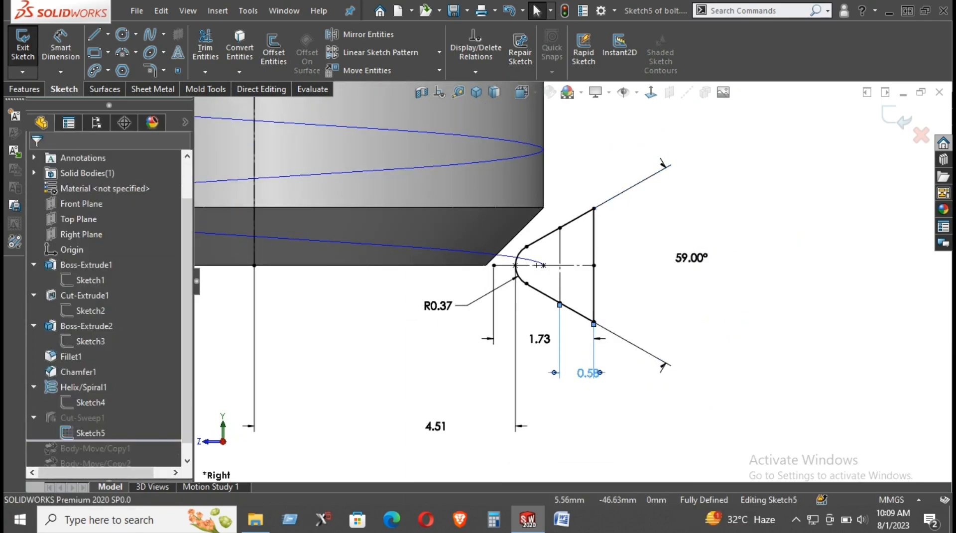
pyautogui.click(574, 458)
pyautogui.click(542, 348)
pyautogui.moveTo(542, 350); pyautogui.dragTo(540, 358)
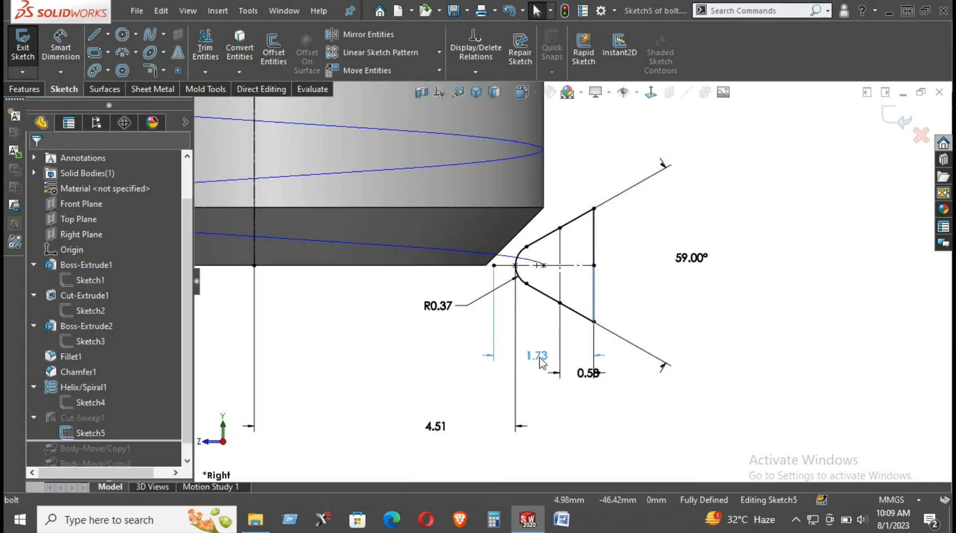
pyautogui.moveTo(527, 321); pyautogui.dragTo(461, 363)
pyautogui.click(572, 404)
pyautogui.moveTo(520, 420); pyautogui.dragTo(560, 417)
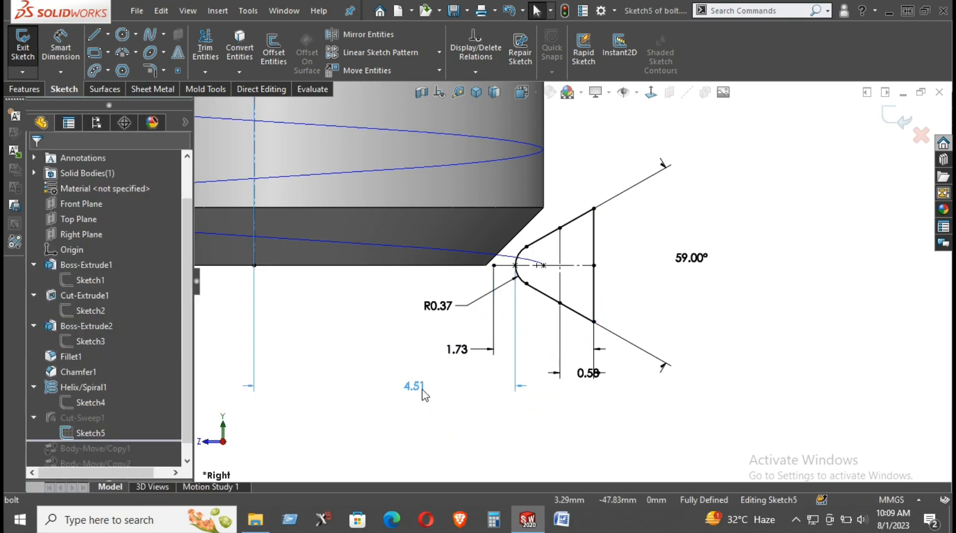
pyautogui.moveTo(422, 389); pyautogui.dragTo(419, 393)
# Examine where the thread profile sits at the shank's free end relative to the helix and the shank's axis
pyautogui.scroll(6, 436, 390)
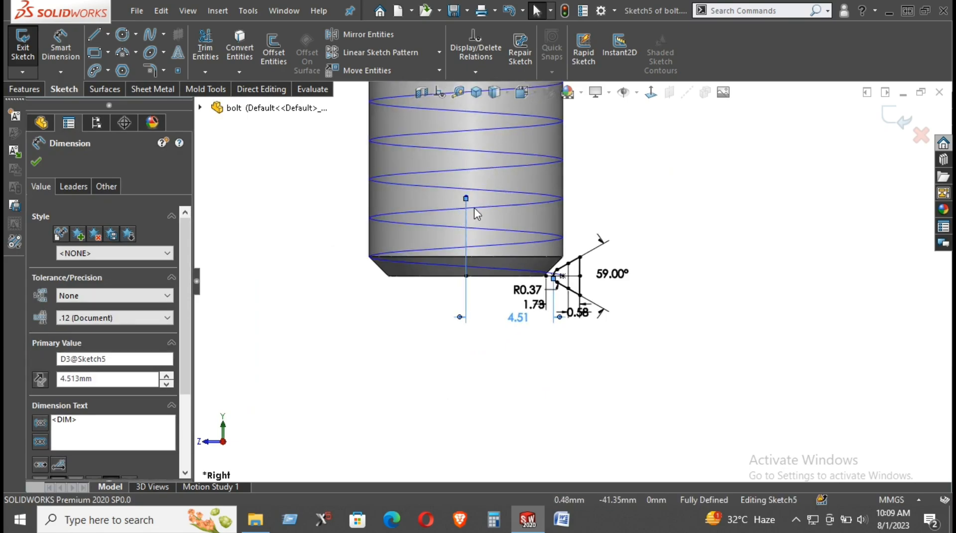
pyautogui.scroll(10, 512, 228)
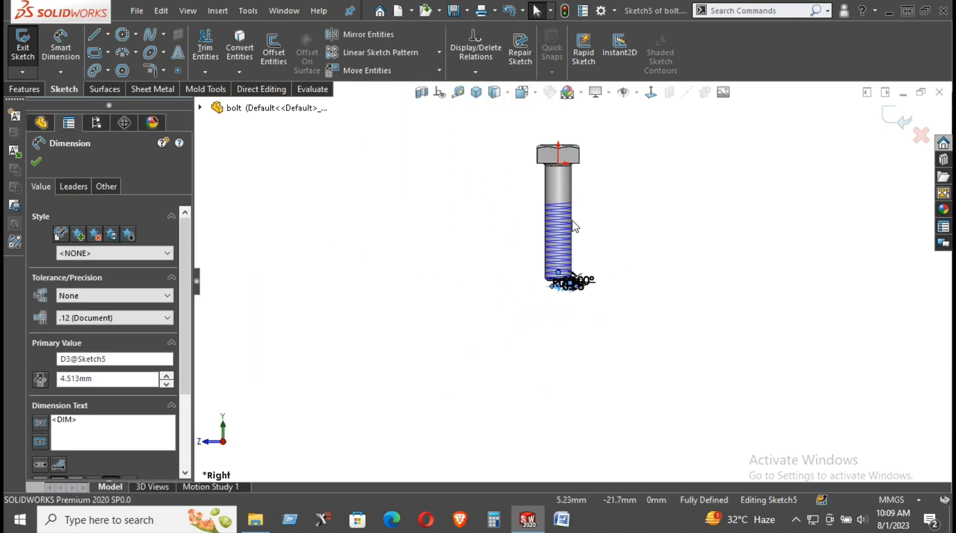
pyautogui.scroll(-10, 572, 281)
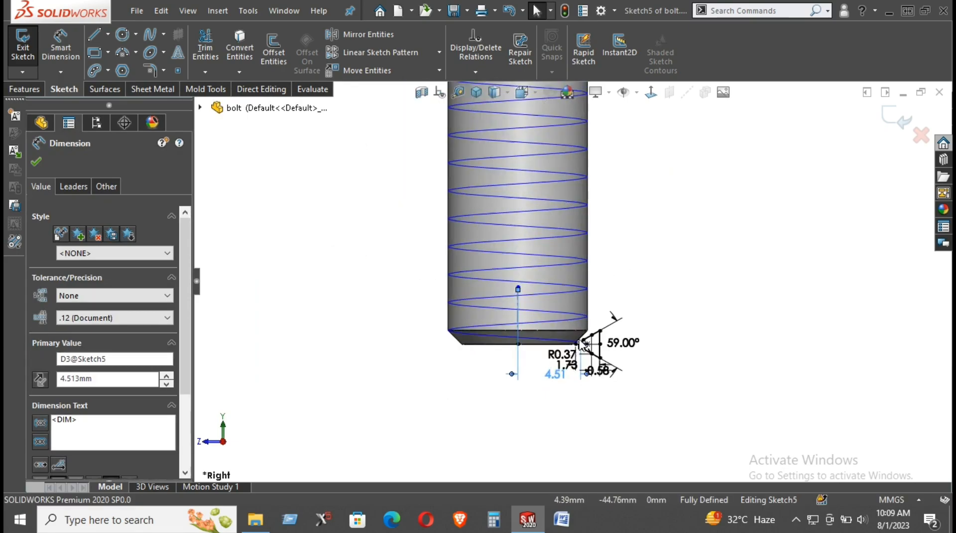
pyautogui.scroll(-6, 582, 344)
pyautogui.click(780, 289)
pyautogui.moveTo(769, 313); pyautogui.dragTo(457, 264, button='middle')
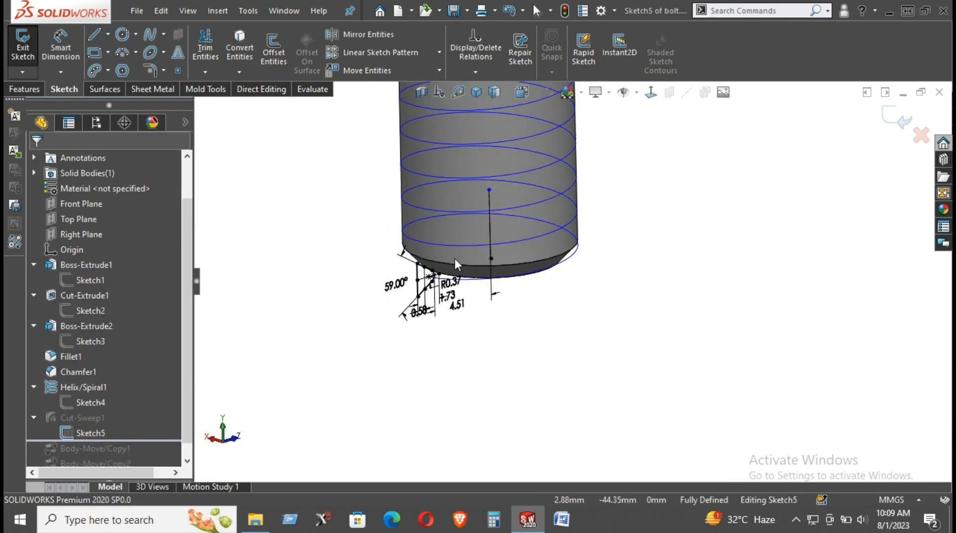
pyautogui.scroll(-5, 457, 264)
pyautogui.scroll(4, 412, 320)
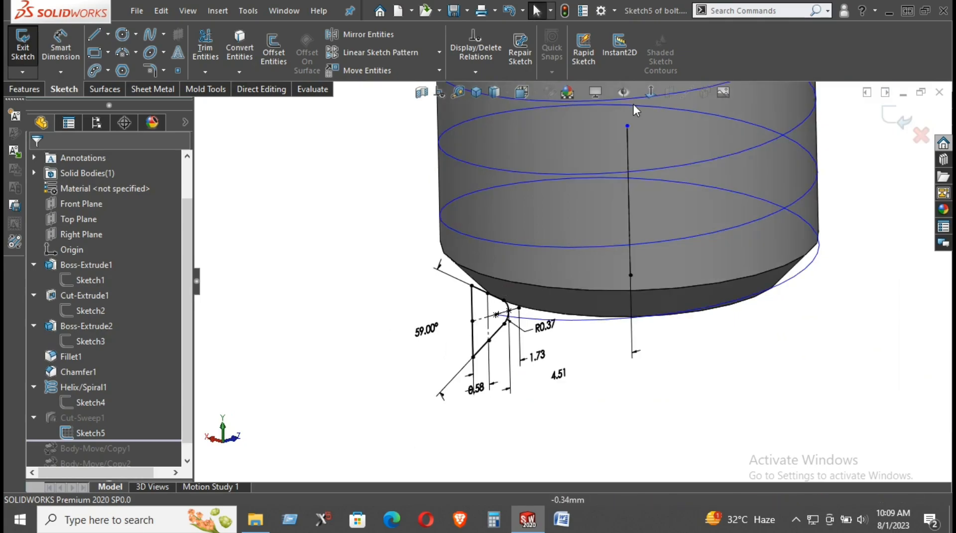
# Inspect the dimensioned thread profile square to its sketch plane once more and exit Sketch5
pyautogui.click(651, 92)
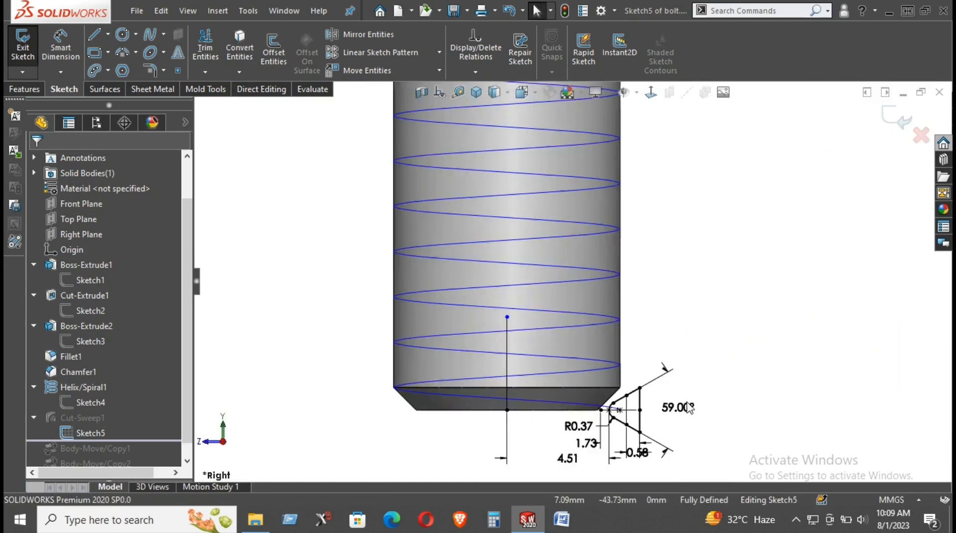
pyautogui.scroll(-5, 647, 388)
pyautogui.scroll(2, 574, 335)
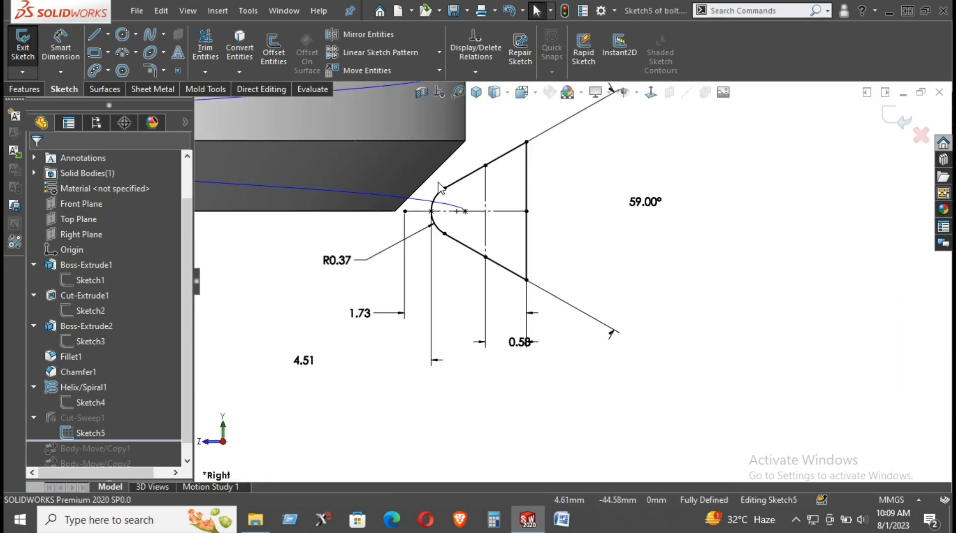
pyautogui.scroll(3, 529, 188)
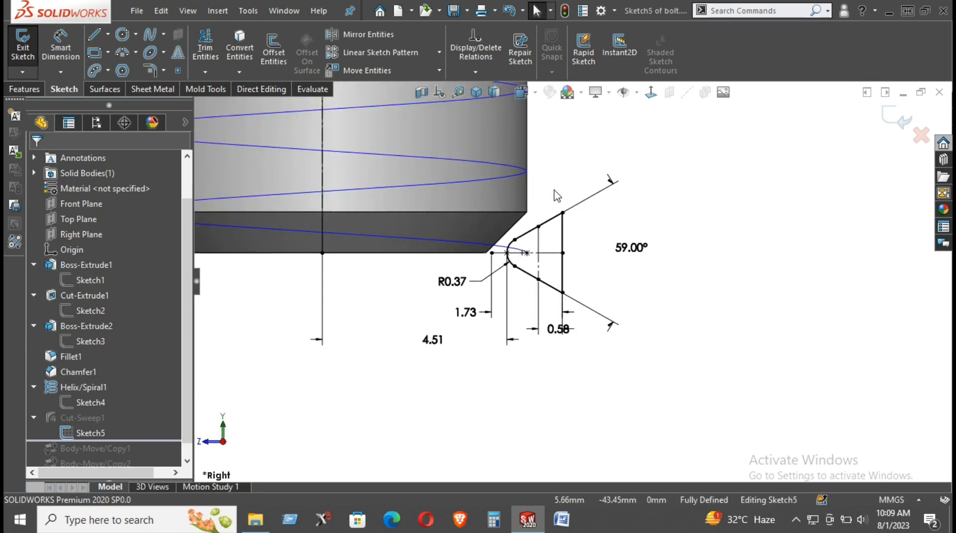
pyautogui.click(660, 213)
pyautogui.click(896, 118)
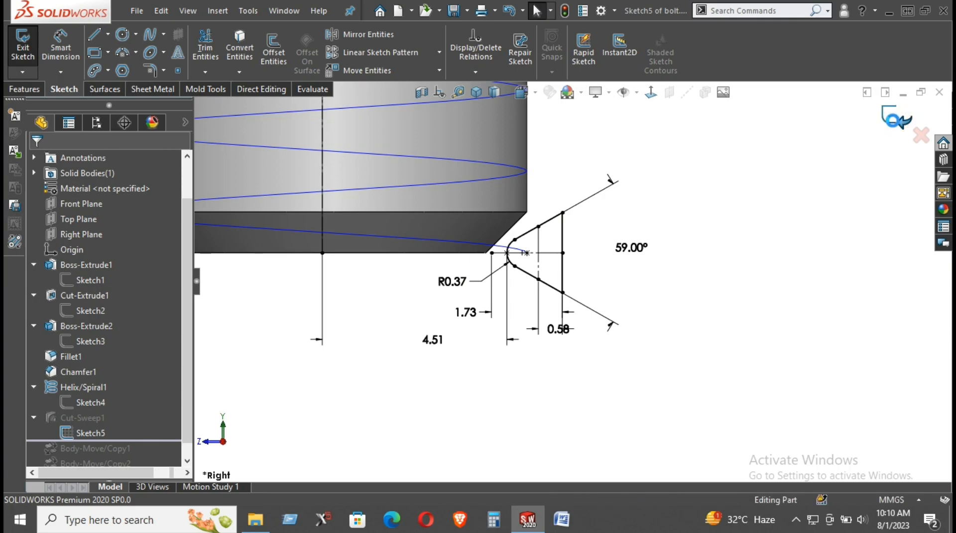
# Open the definition of Cut-Sweep1 and examine the preview of the thread cut along the shank
pyautogui.click(76, 419)
pyautogui.click(96, 381)
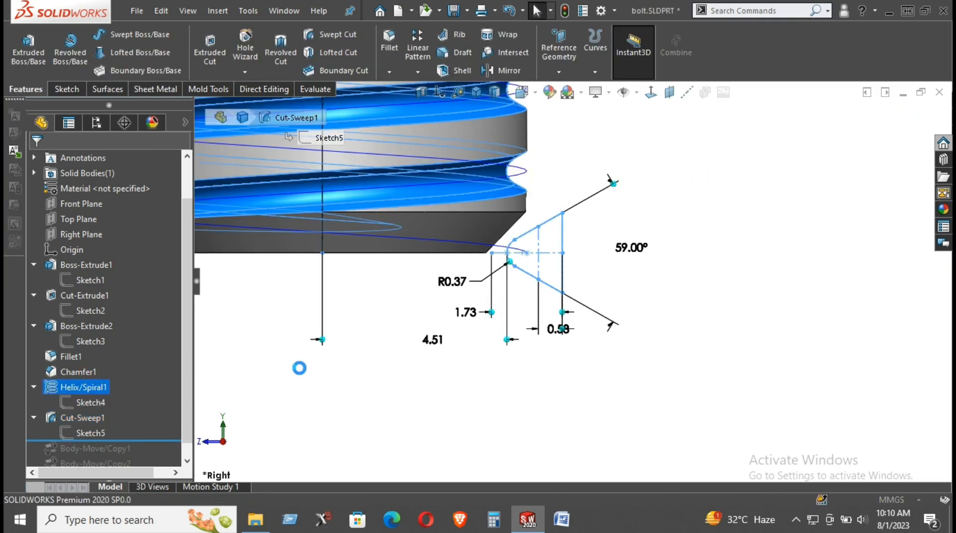
pyautogui.moveTo(348, 372); pyautogui.dragTo(367, 248, button='middle')
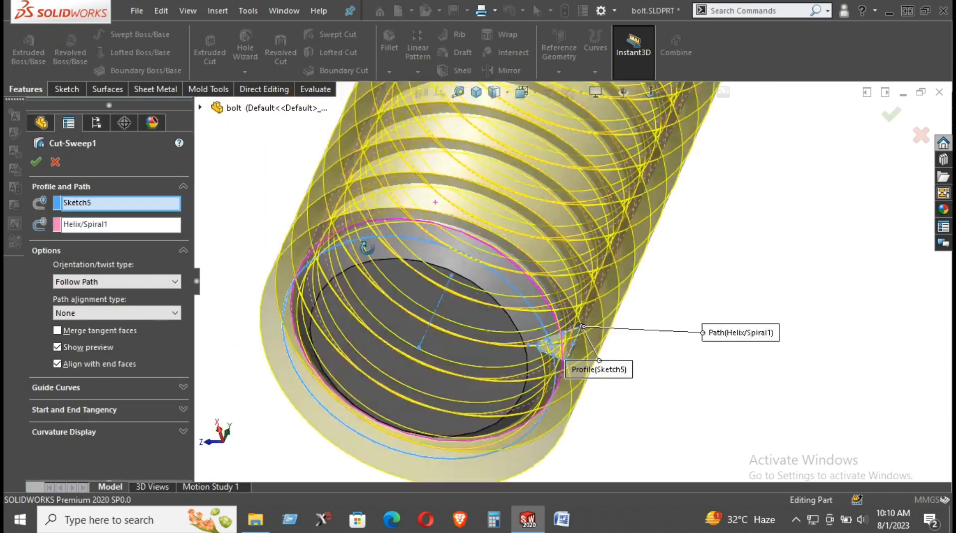
pyautogui.scroll(8, 367, 247)
pyautogui.scroll(-5, 626, 169)
pyautogui.moveTo(607, 166); pyautogui.dragTo(495, 294, button='middle')
pyautogui.scroll(5, 495, 293)
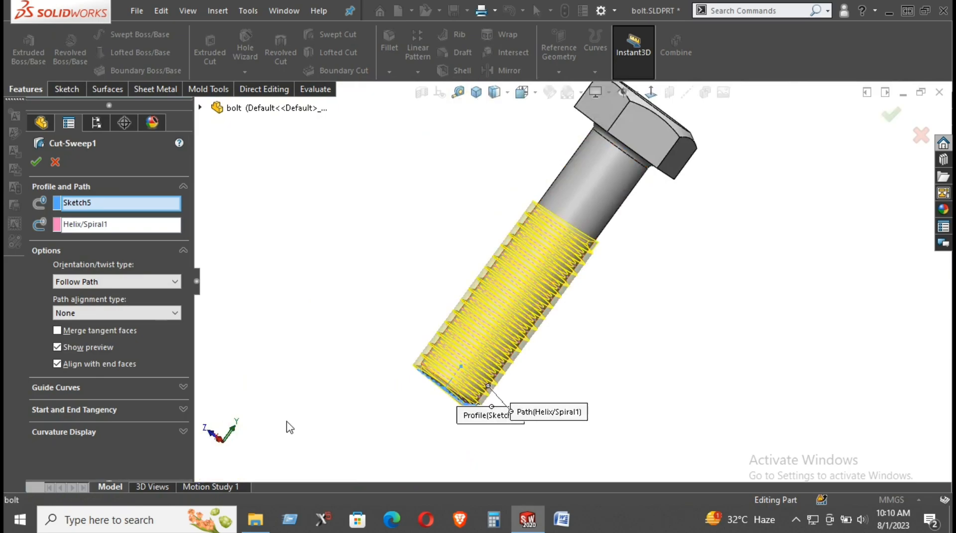
pyautogui.scroll(-3, 508, 348)
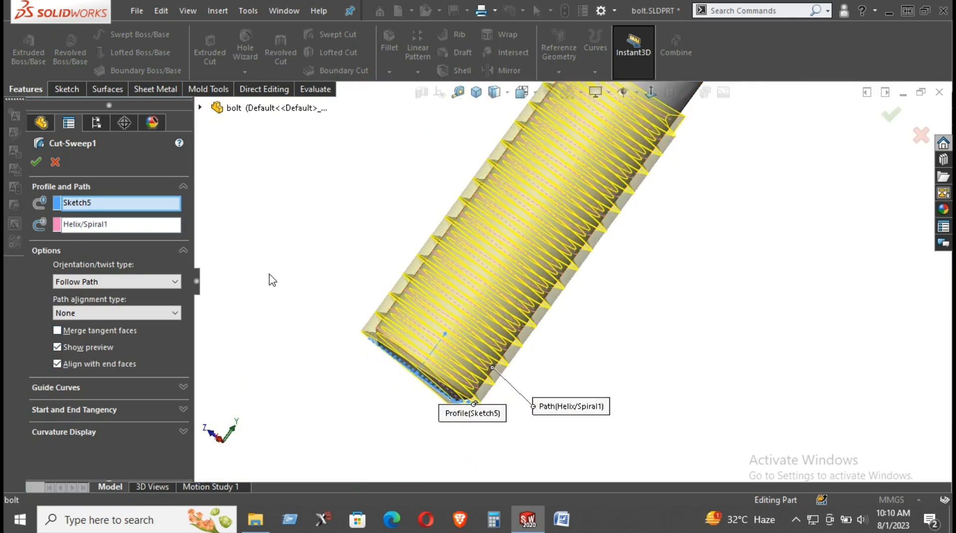
# Check Cut-Sweep1's profile, Sketch5, and its path, Helix/Spiral1, close up at the start of the thread
pyautogui.moveTo(490, 413)
pyautogui.mouseDown(button='middle')
pyautogui.moveTo(551, 427)
pyautogui.moveTo(487, 405)
pyautogui.moveTo(487, 420)
pyautogui.mouseUp(button='middle')
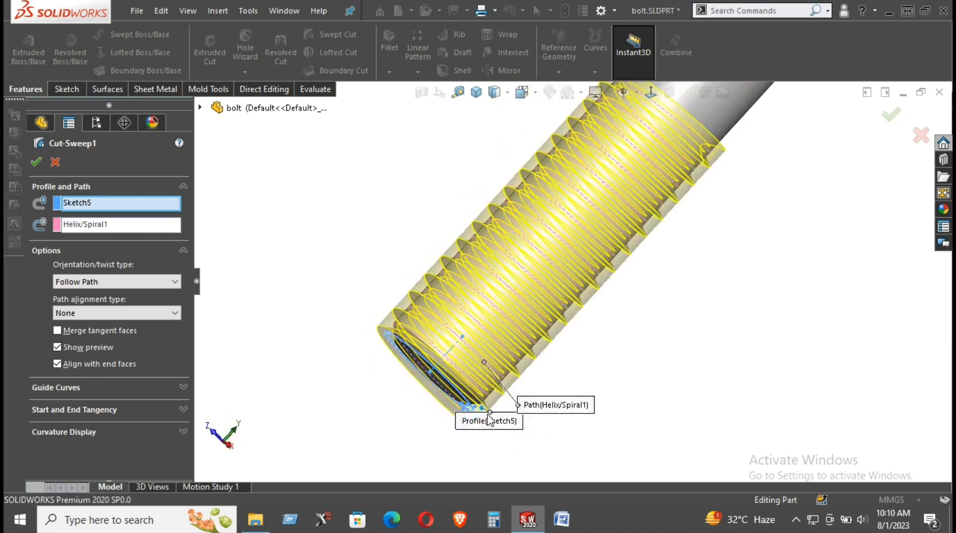
pyautogui.scroll(-5, 490, 420)
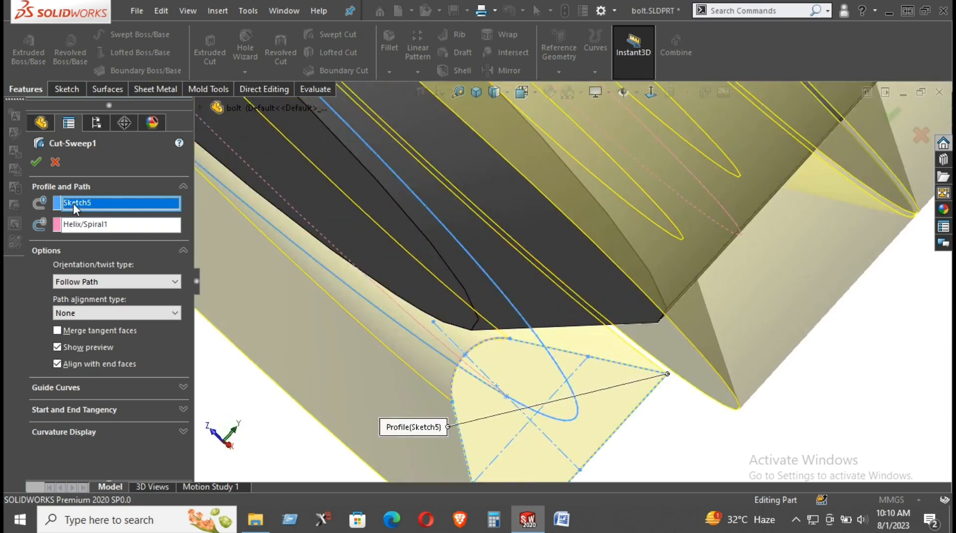
pyautogui.click(74, 202)
pyautogui.click(74, 224)
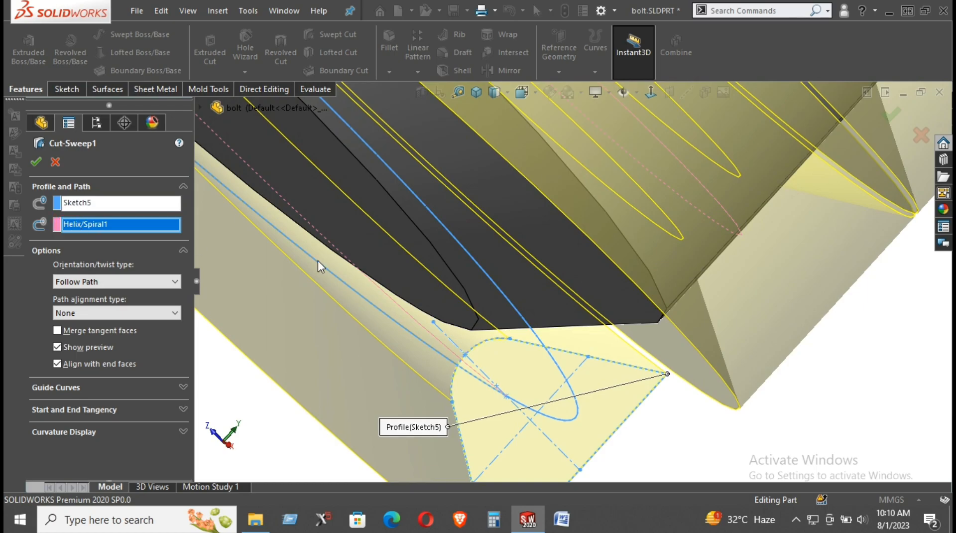
# Review the thread cut preview along the shank and leave Cut-Sweep1's definition without changing it
pyautogui.scroll(3, 527, 258)
pyautogui.scroll(3, 572, 219)
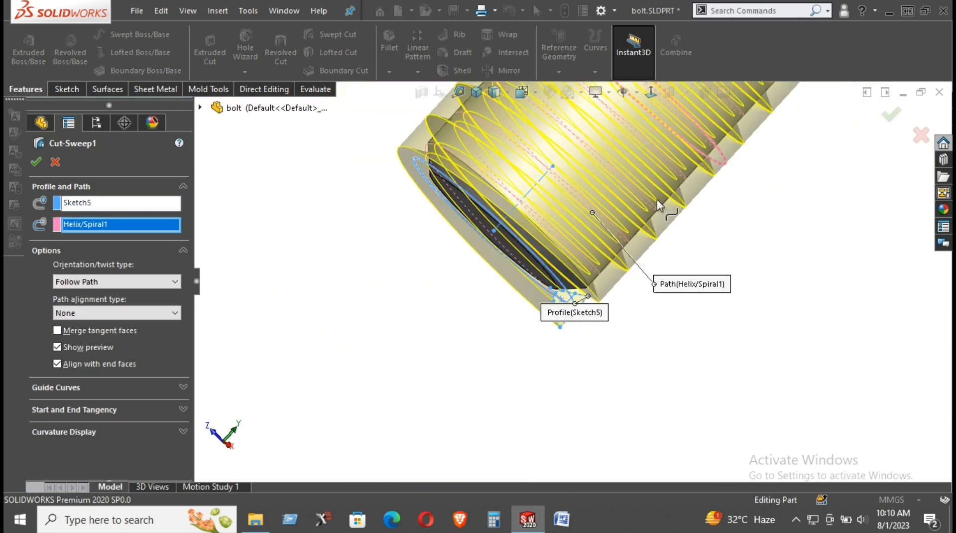
pyautogui.click(55, 162)
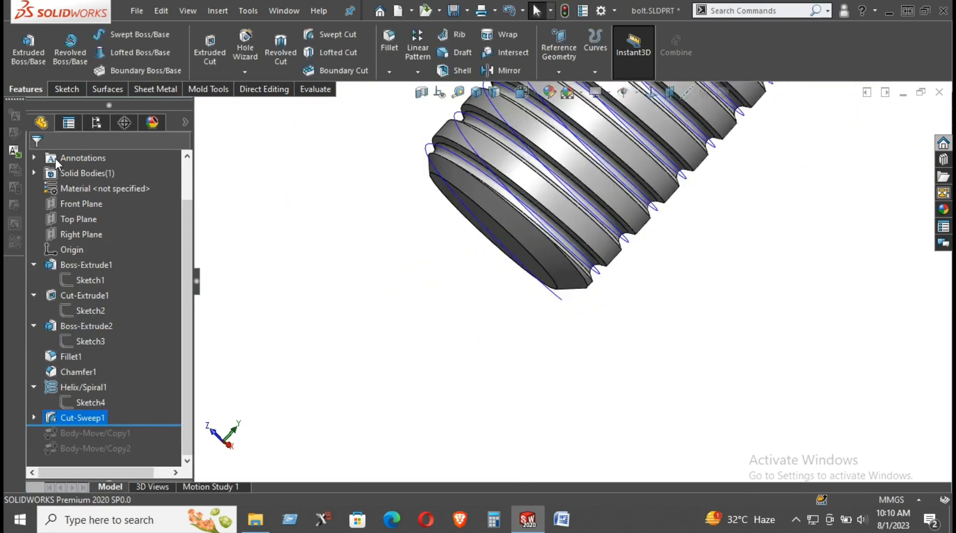
pyautogui.click(417, 316)
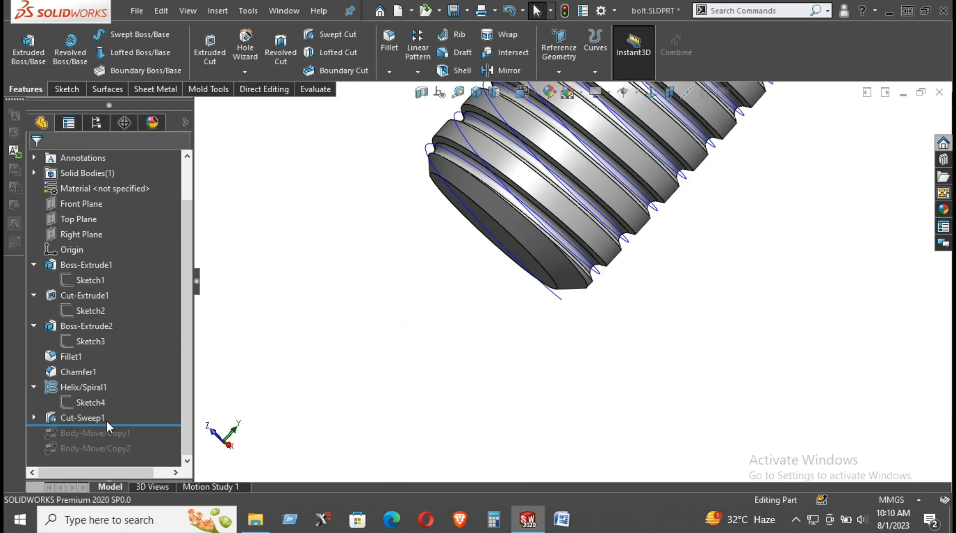
# Show the whole bolt in isometric view and hide the Helix/Spiral1 curve
pyautogui.click(476, 92)
pyautogui.click(82, 387)
pyautogui.click(78, 363)
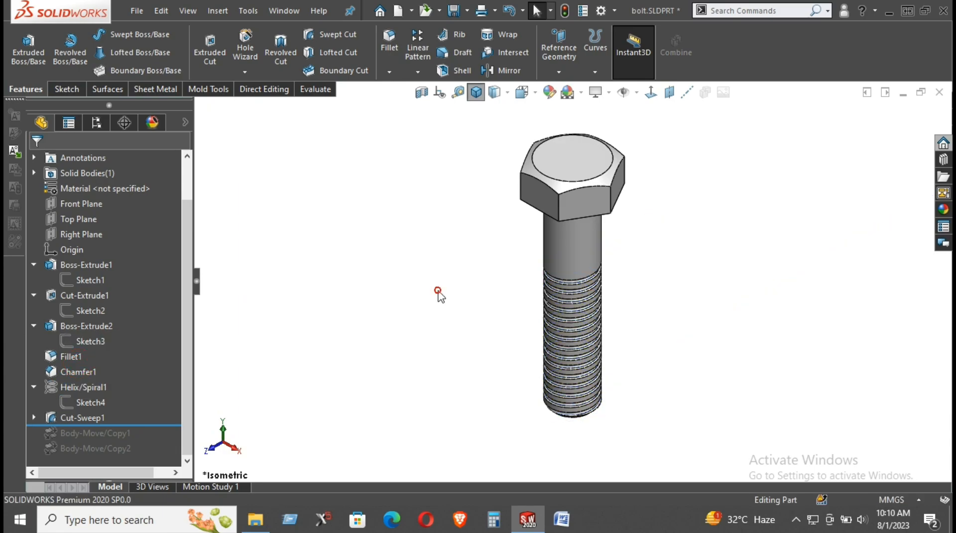
# Roll the feature history forward past Body-Move/Copy2 and inspect the complete bolt from its threaded end
pyautogui.moveTo(123, 426); pyautogui.dragTo(124, 456)
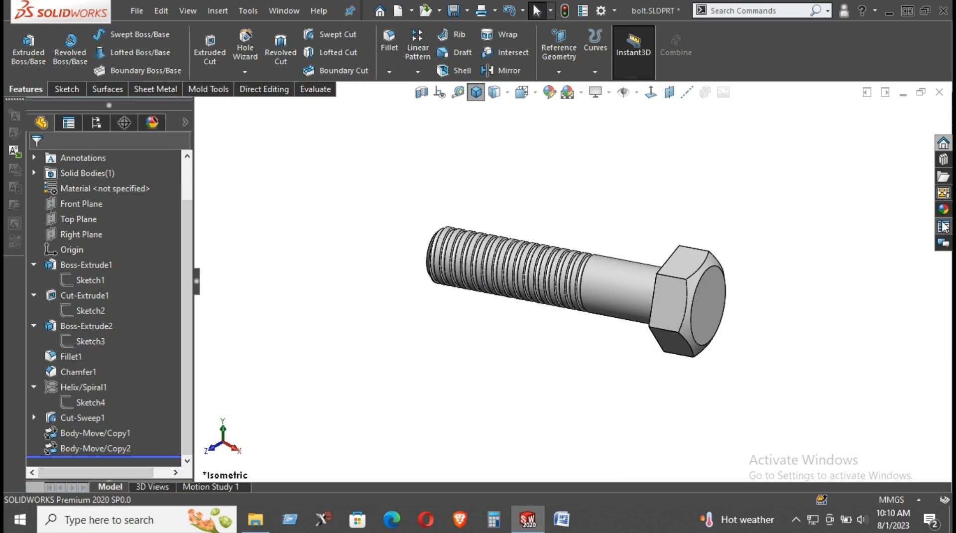
pyautogui.moveTo(821, 332); pyautogui.dragTo(879, 321, button='middle')
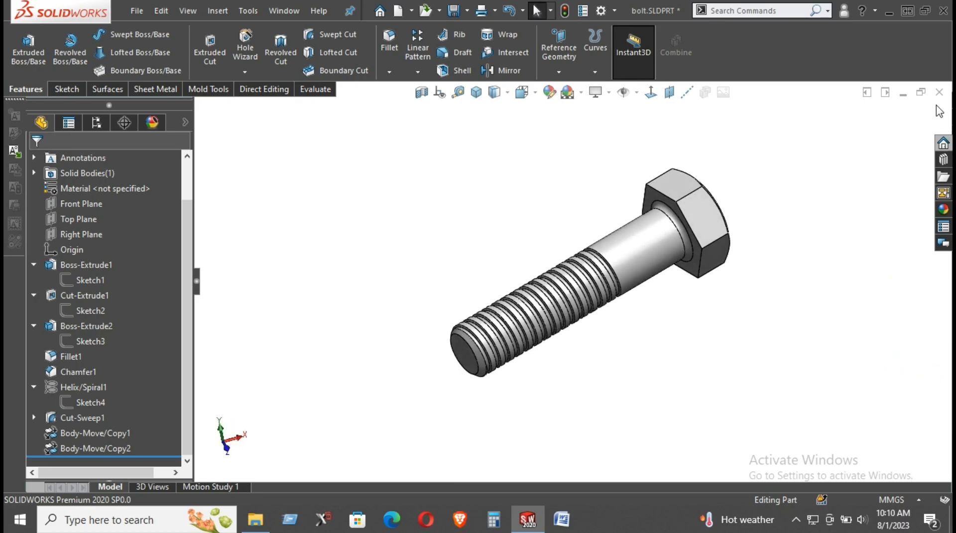